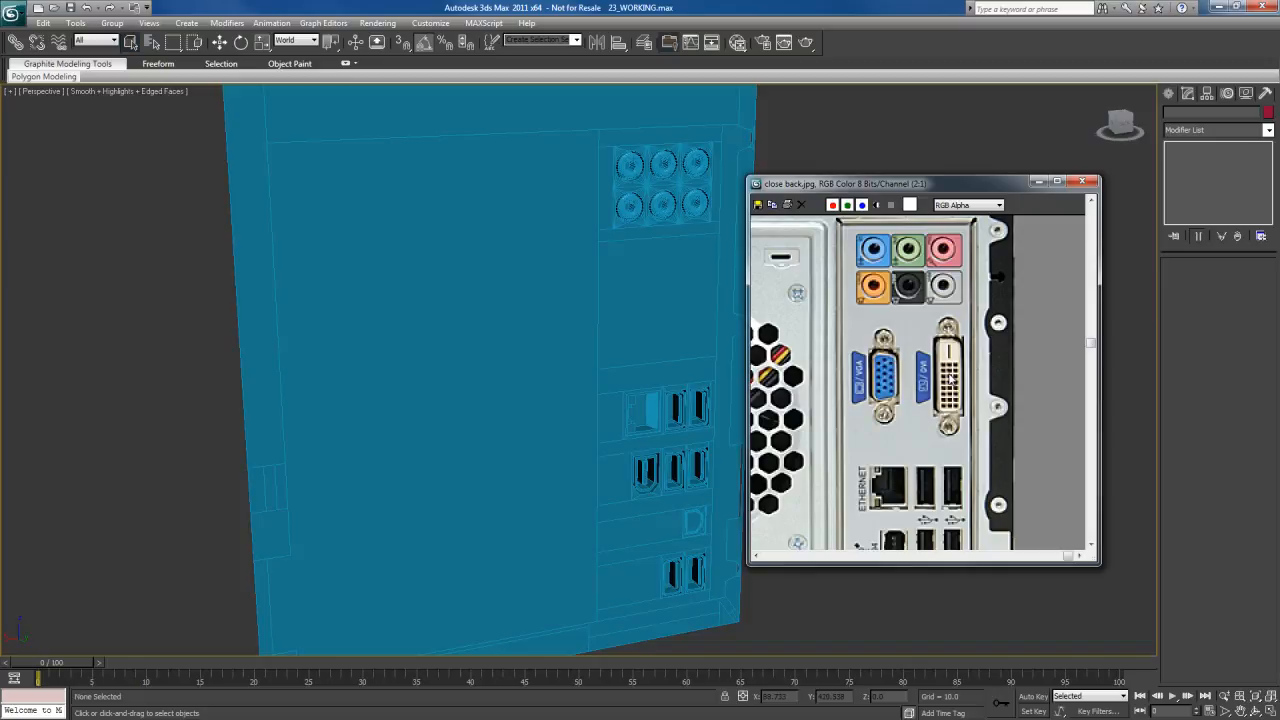
Move the close back.jpg reference image clear of the ports on the model and zoom it in on the VGA and DVI connectors
left_click_drag(917, 186, 230, 139)
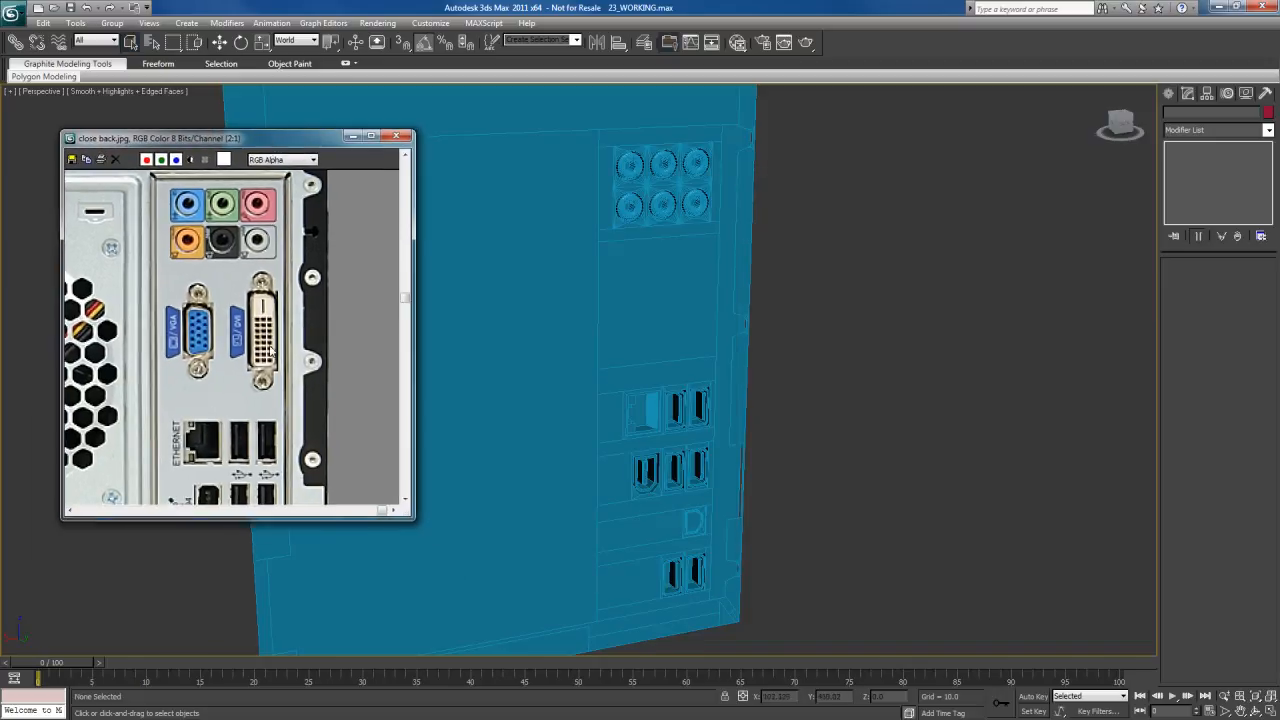
scroll(270, 356, "up", 2)
middle_click_drag(205, 300, 249, 331)
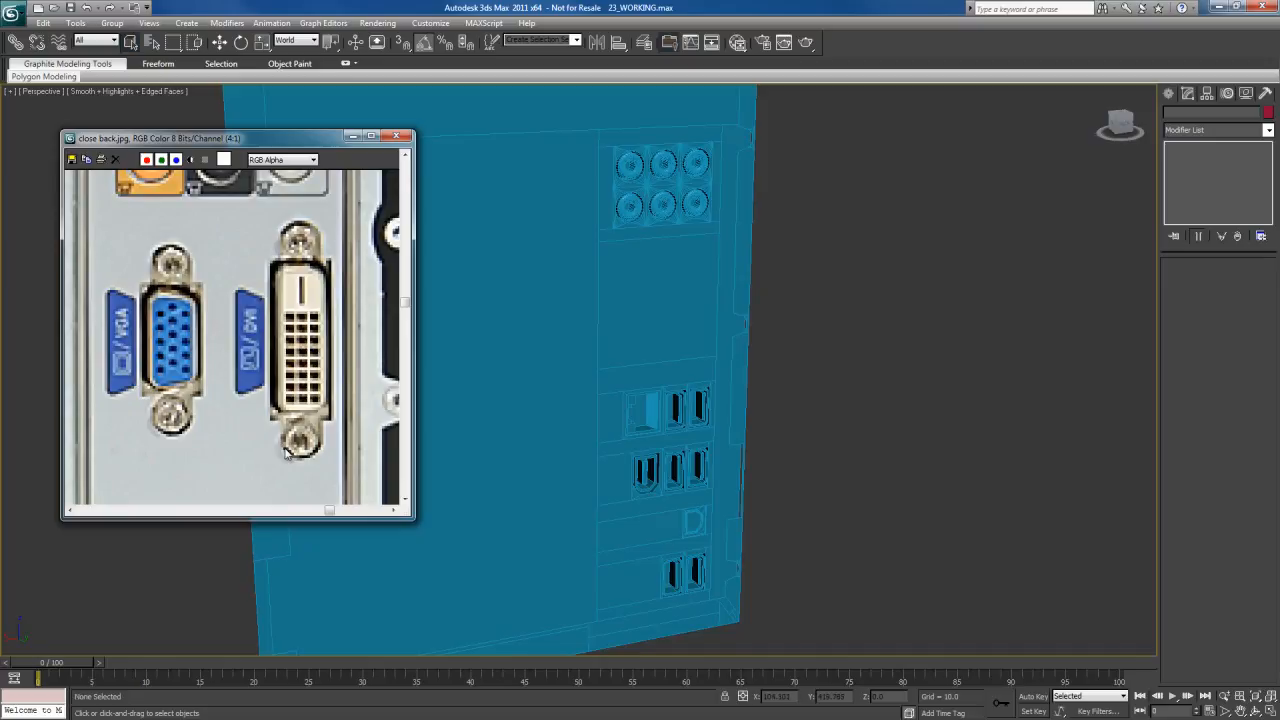
Select the rear panel in the maximized back view and pick its polygon covering the VGA and DVI port area
middle_click_drag(639, 327, 627, 360)
mouse_move(623, 417)
middle_mouse_down("alt")
mouse_move(607, 408)
mouse_move(624, 416)
middle_mouse_up("alt")
key("alt+w")
left_click(834, 277)
key("alt+w")
scroll(697, 376, "down", 6)
middle_click_drag(591, 345, 711, 634)
left_click(706, 415)
scroll(705, 320, "up", 3)
middle_click_drag(694, 394, 687, 382)
mouse_move(650, 337)
middle_mouse_down()
mouse_move(638, 342)
mouse_move(649, 344)
middle_mouse_up()
key("4")
left_click(651, 324)
QuickSlice the selected polygon vertically along both side edges of the DVI port
right_click(641, 313)
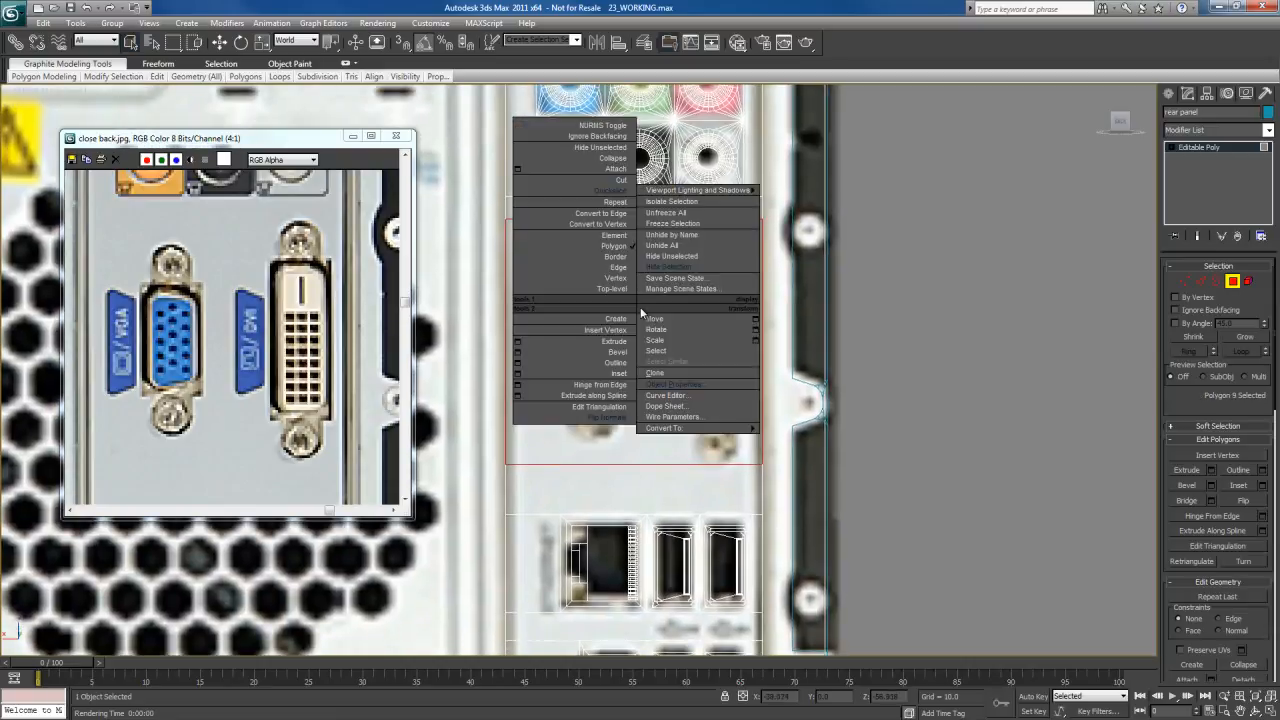
left_click(605, 189)
left_click(741, 330)
left_click(741, 337)
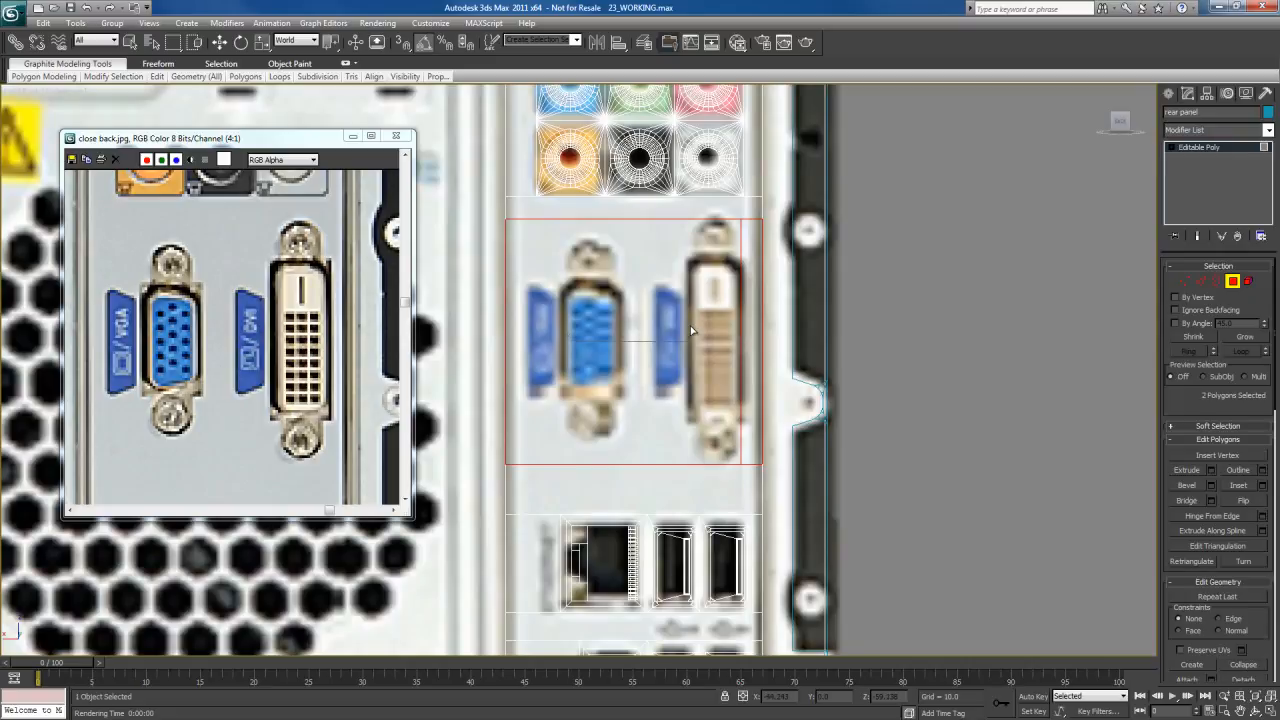
left_click(690, 331)
left_click(690, 339)
key("ctrl+z")
middle_click_drag(608, 346, 644, 349)
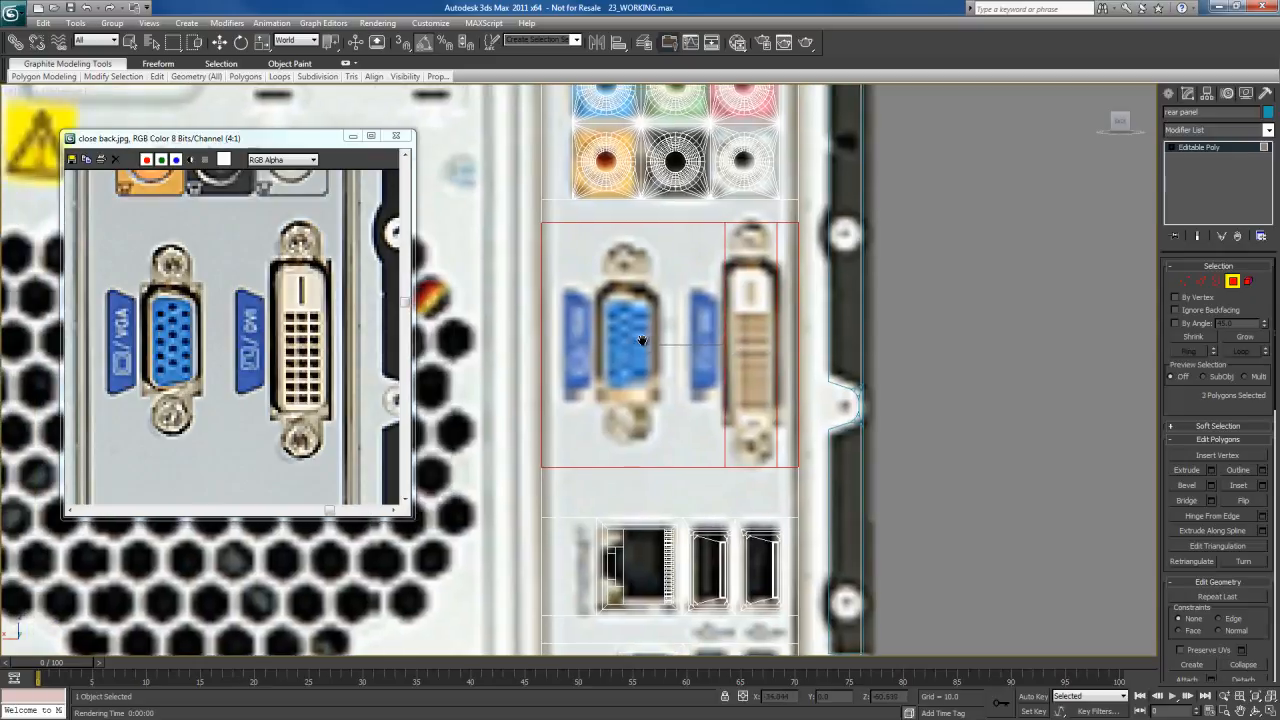
Add vertical QuickSlice cuts along both side edges of the VGA port and end slicing
left_click(658, 338)
left_click(658, 344)
left_click(600, 343)
left_click(601, 347)
middle_click_drag(699, 332, 665, 327)
right_click(665, 300)
Connect the two vertical edges beside the VGA port with two horizontal segments
key("2")
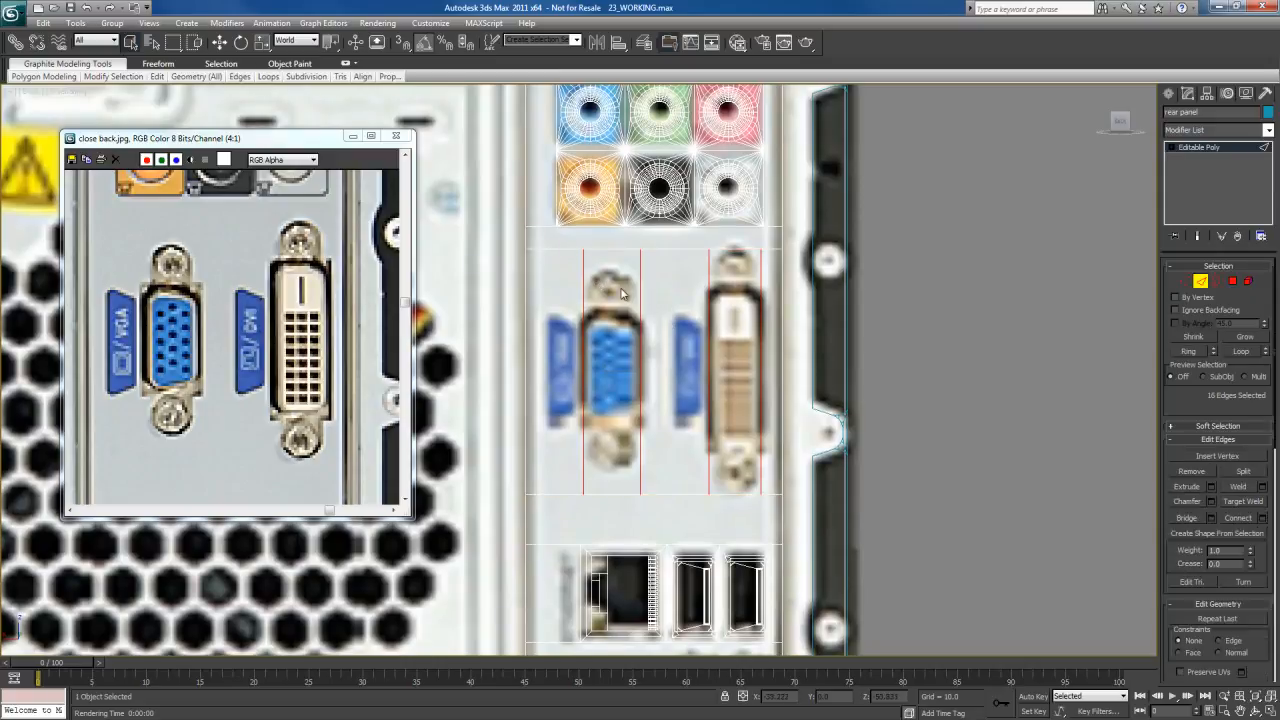
left_click_drag(568, 277, 671, 319)
middle_click_drag(651, 351, 630, 334)
right_click(618, 317)
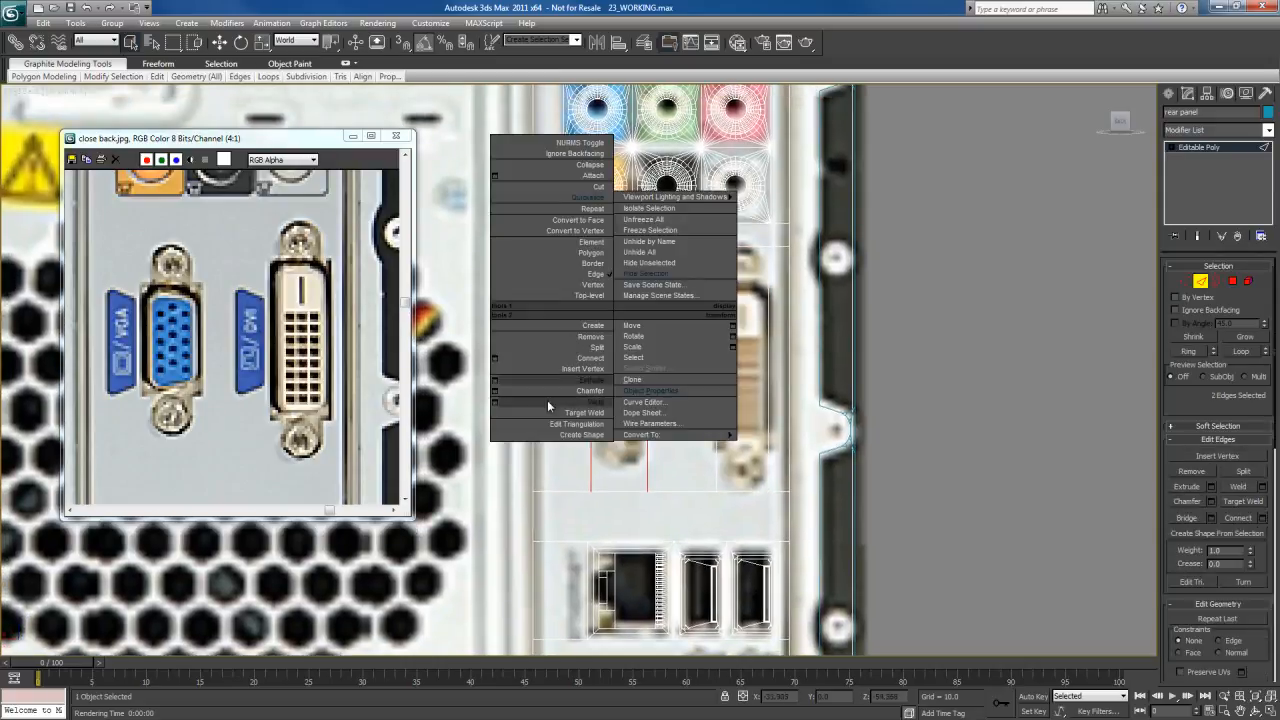
left_click(493, 361)
left_click_drag(1117, 276, 768, 289)
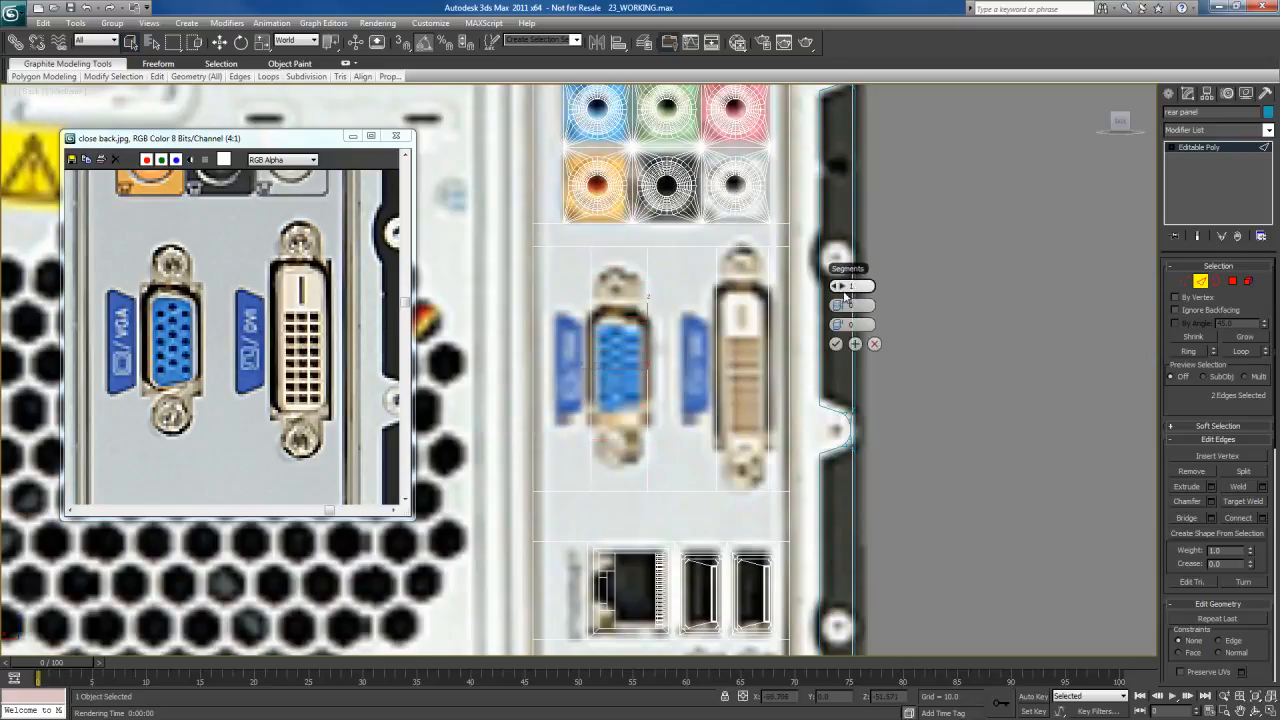
left_click(835, 343)
Scale the middle VGA polygon vertically so it spans the whole port including both screws
middle_click_drag(671, 352, 679, 346)
key("4")
left_click(642, 337)
key("r")
left_click_drag(641, 306, 634, 235)
key("q")
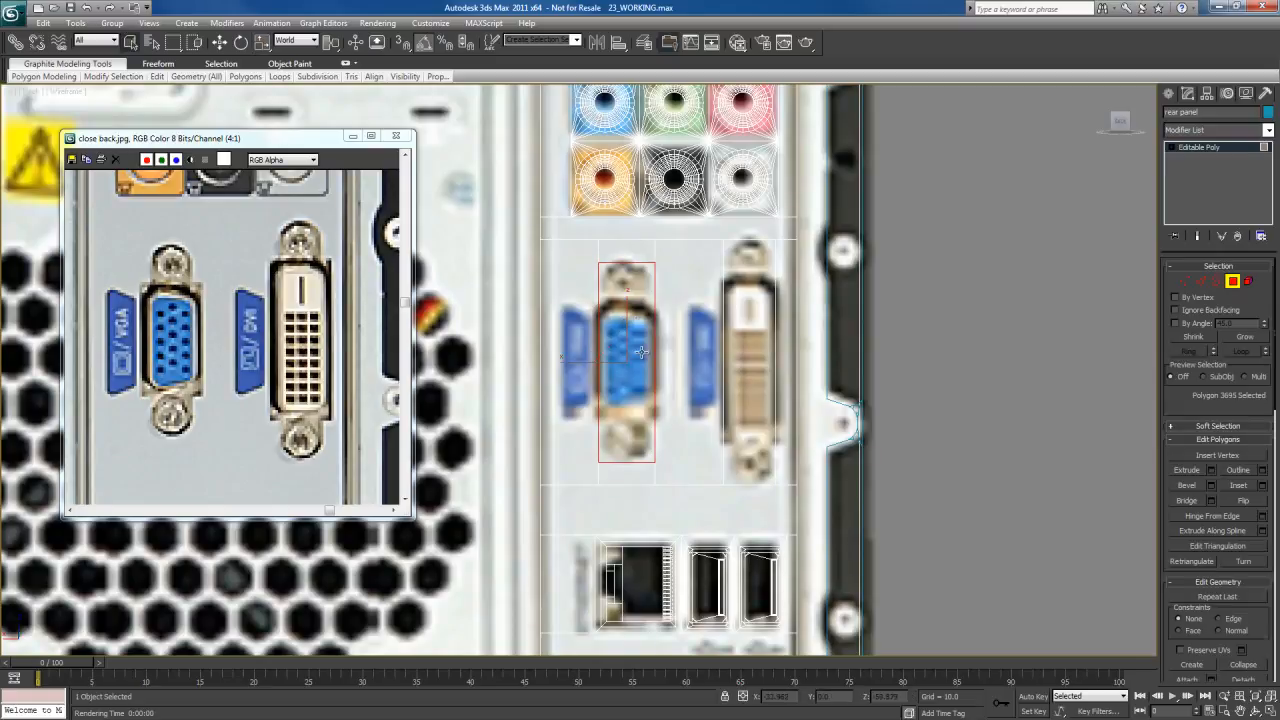
Connect the side edges of the VGA port polygon with two more horizontal segments, following the reference image
middle_click_drag(151, 337, 165, 329)
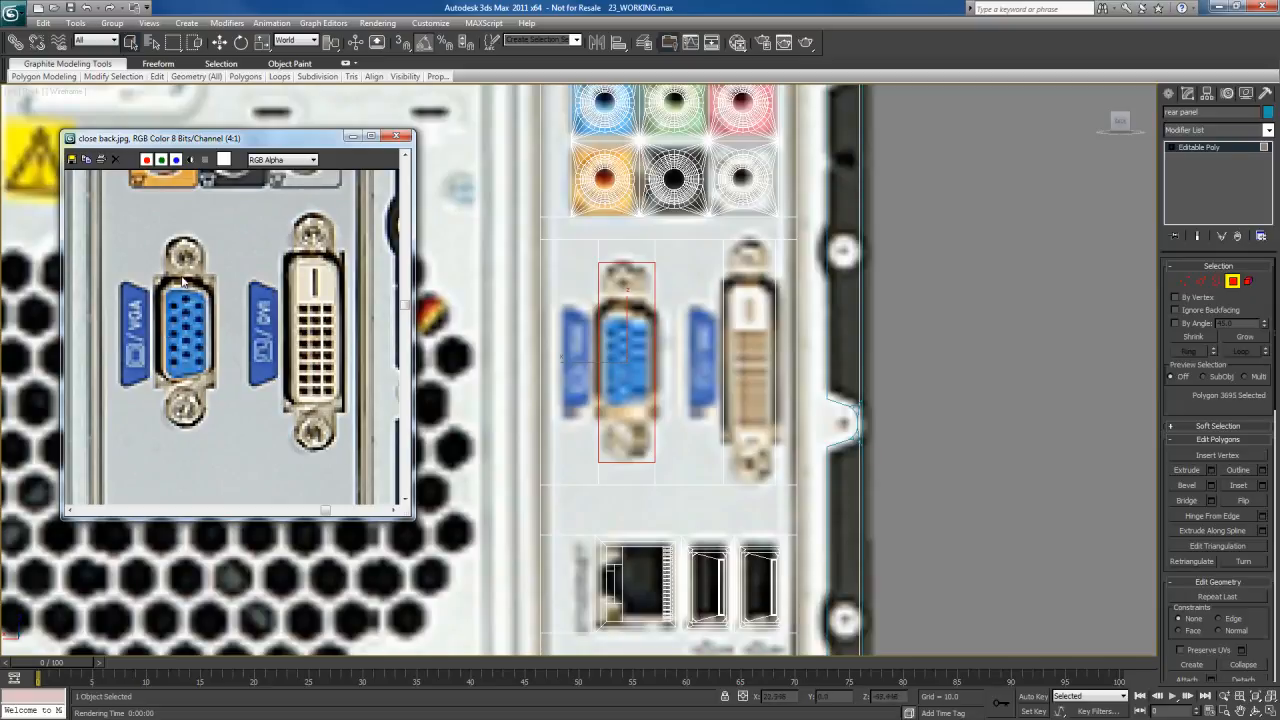
middle_click_drag(196, 290, 186, 298)
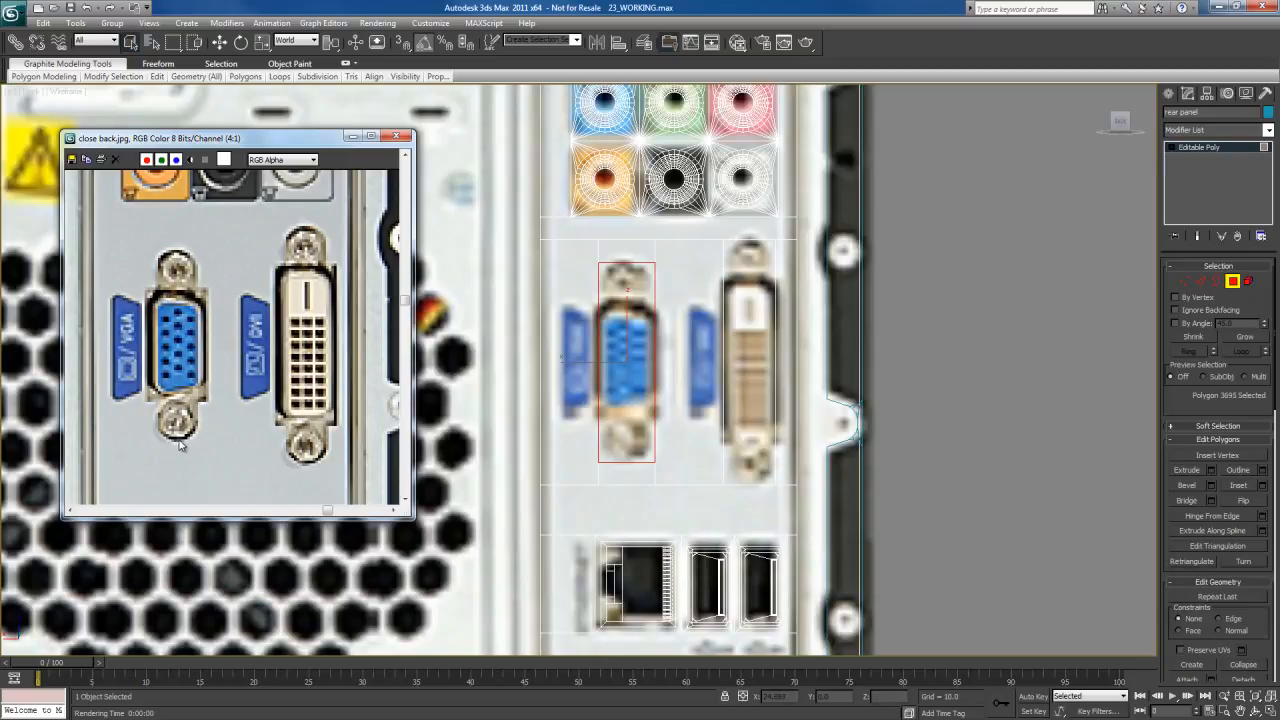
middle_click_drag(652, 393, 651, 363)
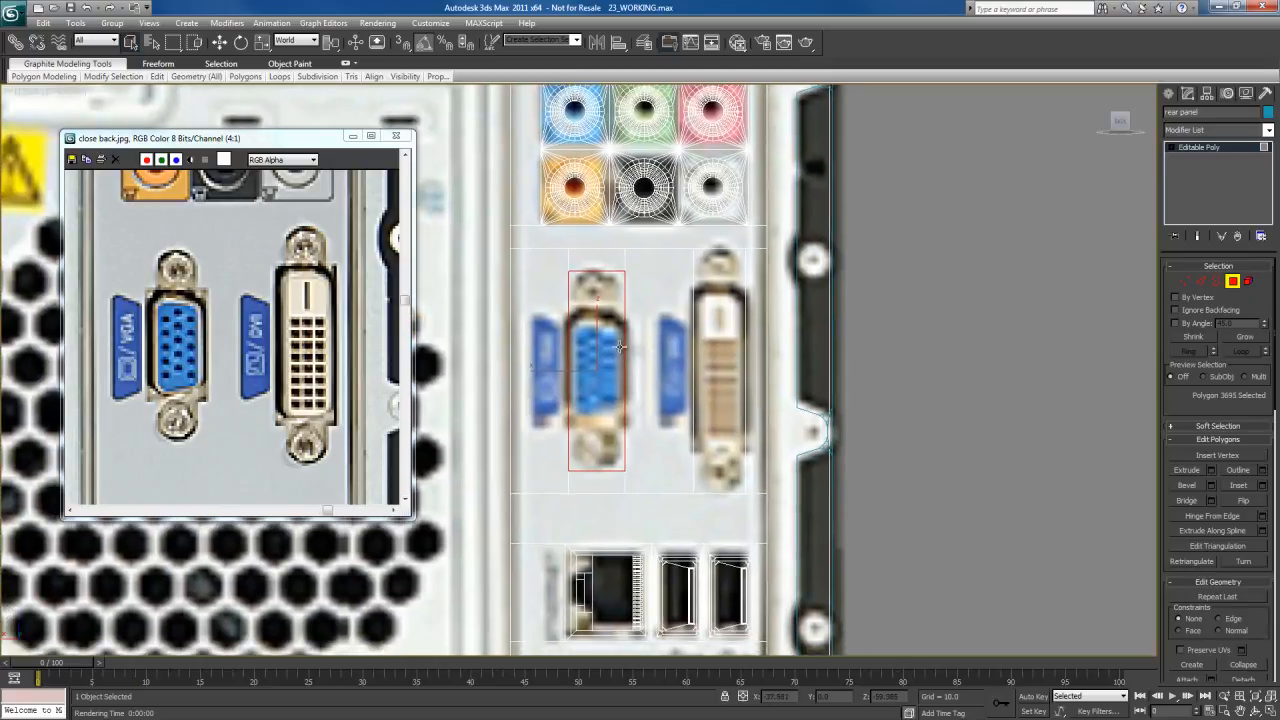
key("2")
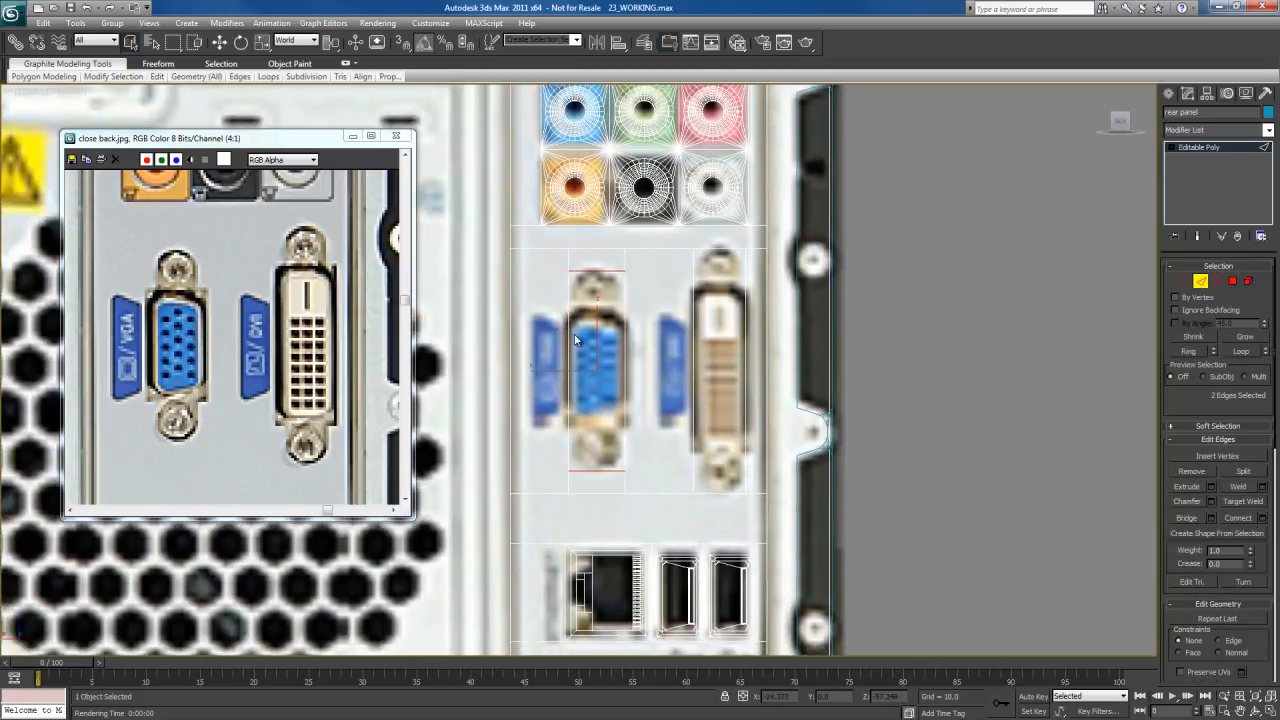
left_click_drag(551, 316, 657, 360)
middle_click_drag(645, 369, 645, 366)
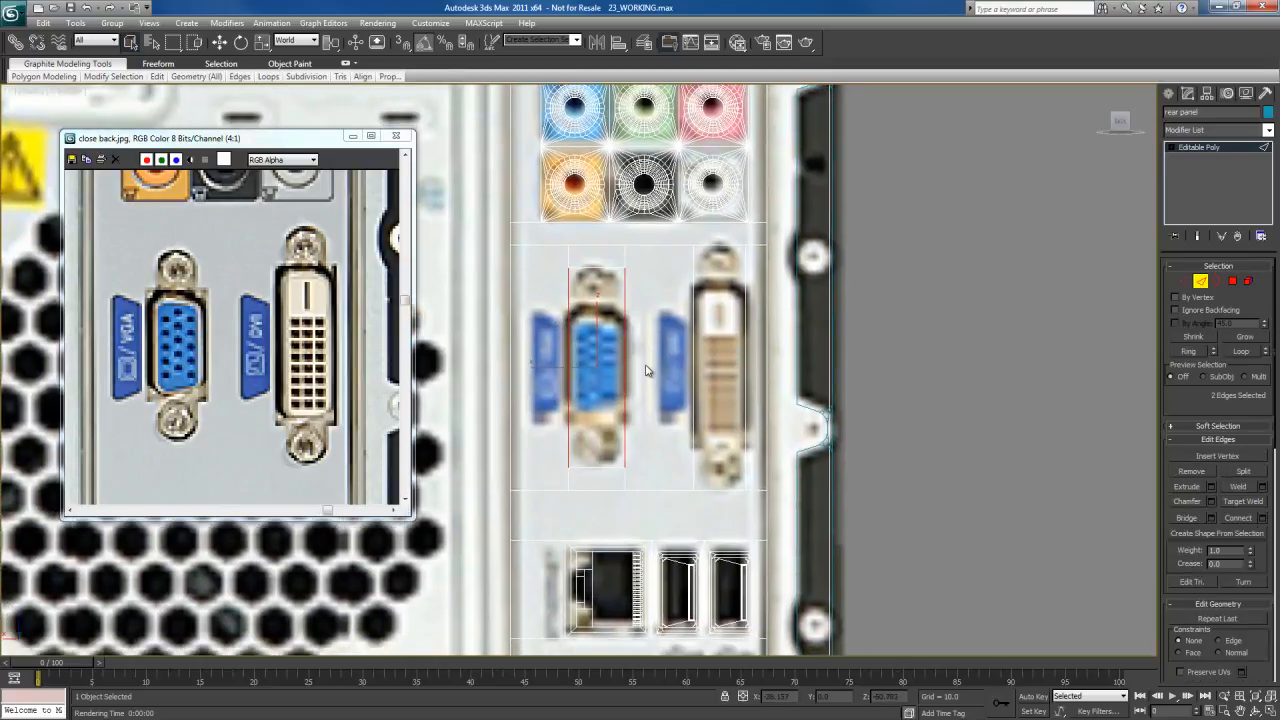
right_click(604, 343)
left_click(484, 388)
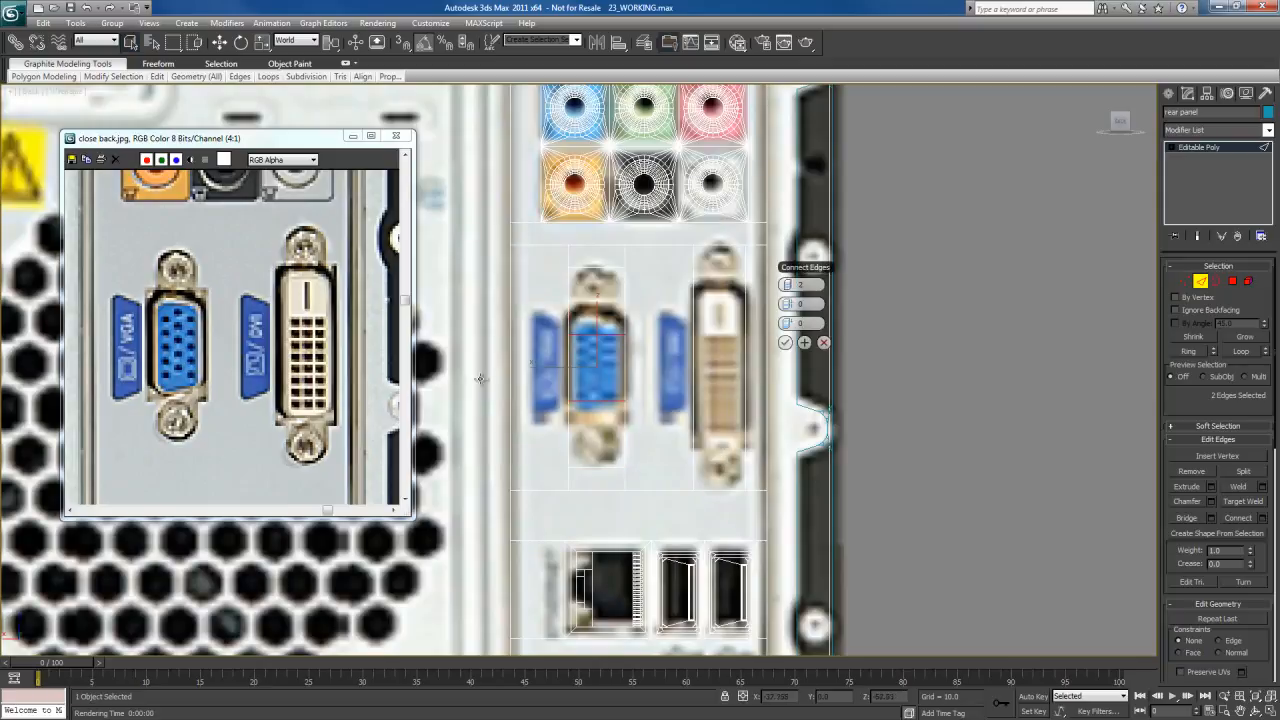
left_click(785, 342)
Scale the new middle VGA polygon vertically to match the connector body between the screws
key("4")
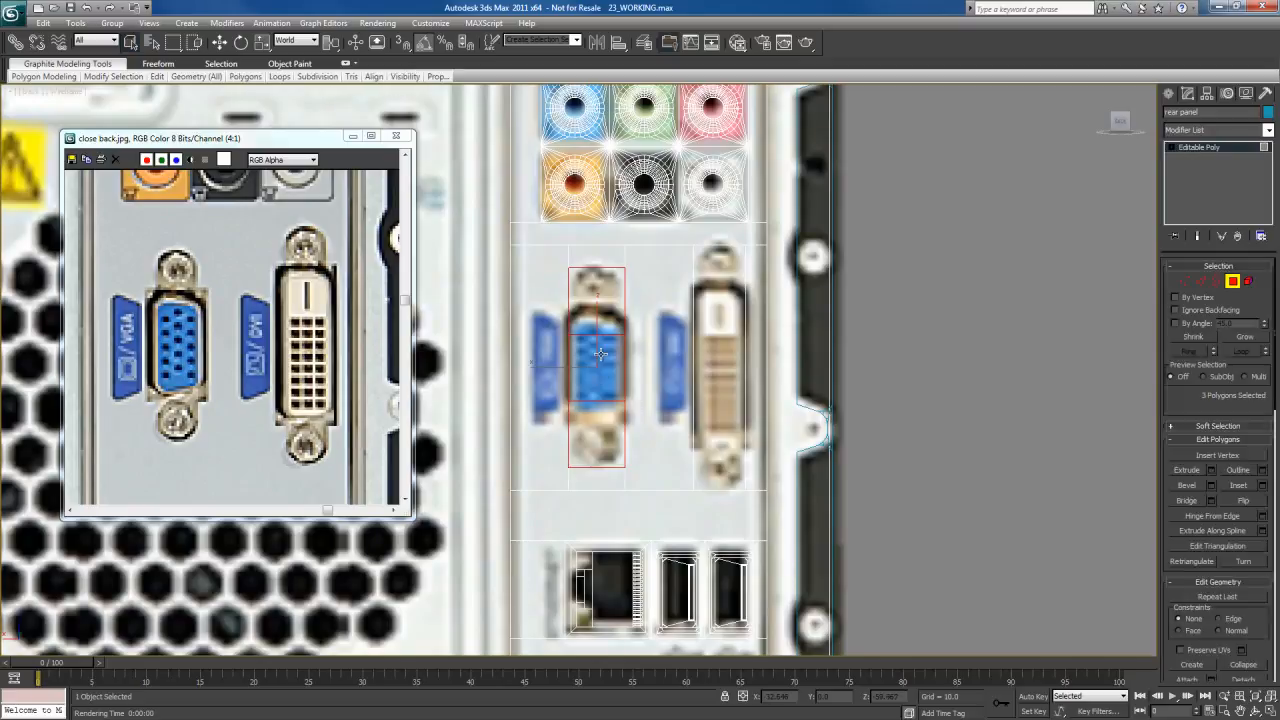
left_click_drag(596, 312, 597, 273)
key("q")
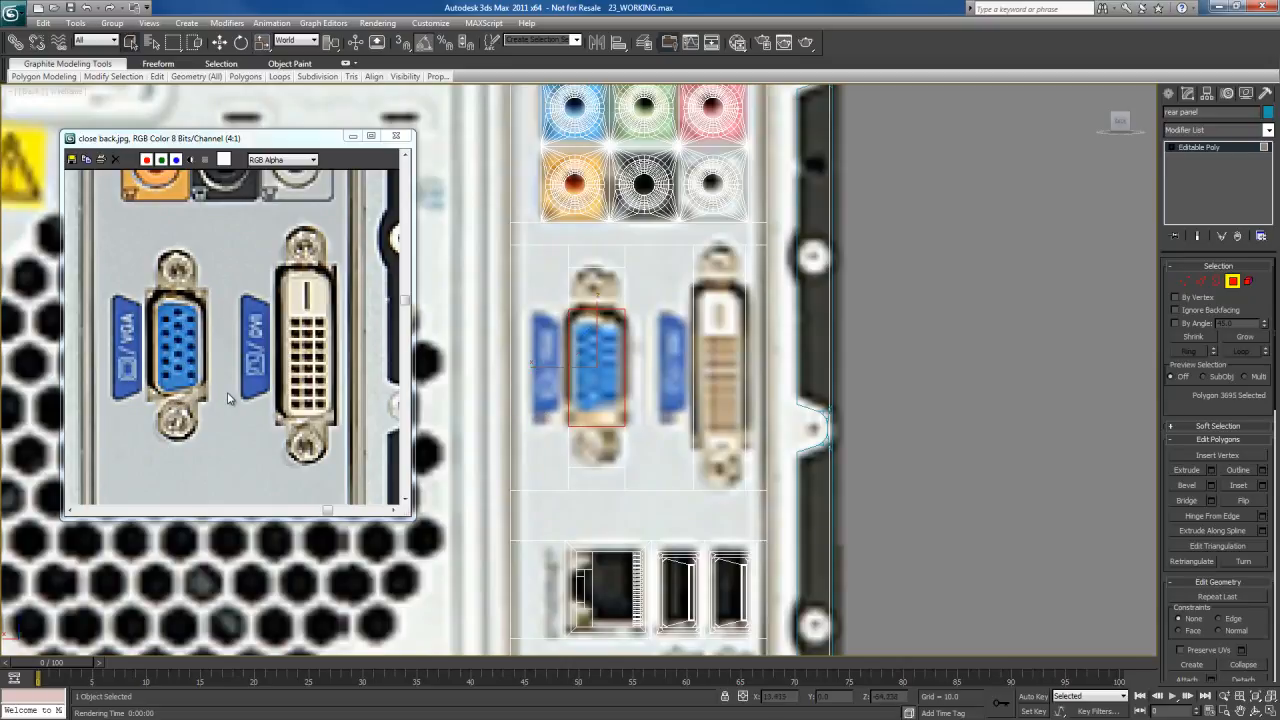
Connect the two vertical edges beside the DVI port with two horizontal segments
key("2")
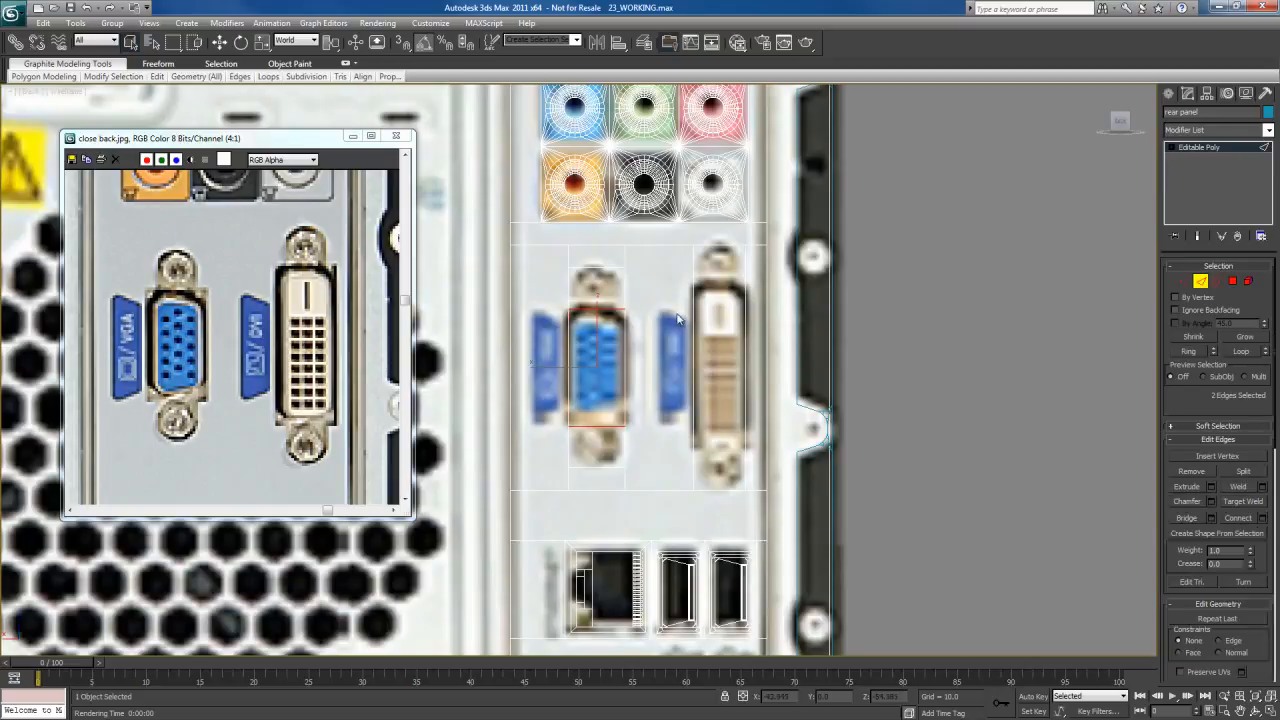
left_click_drag(761, 323, 684, 360)
right_click(706, 305)
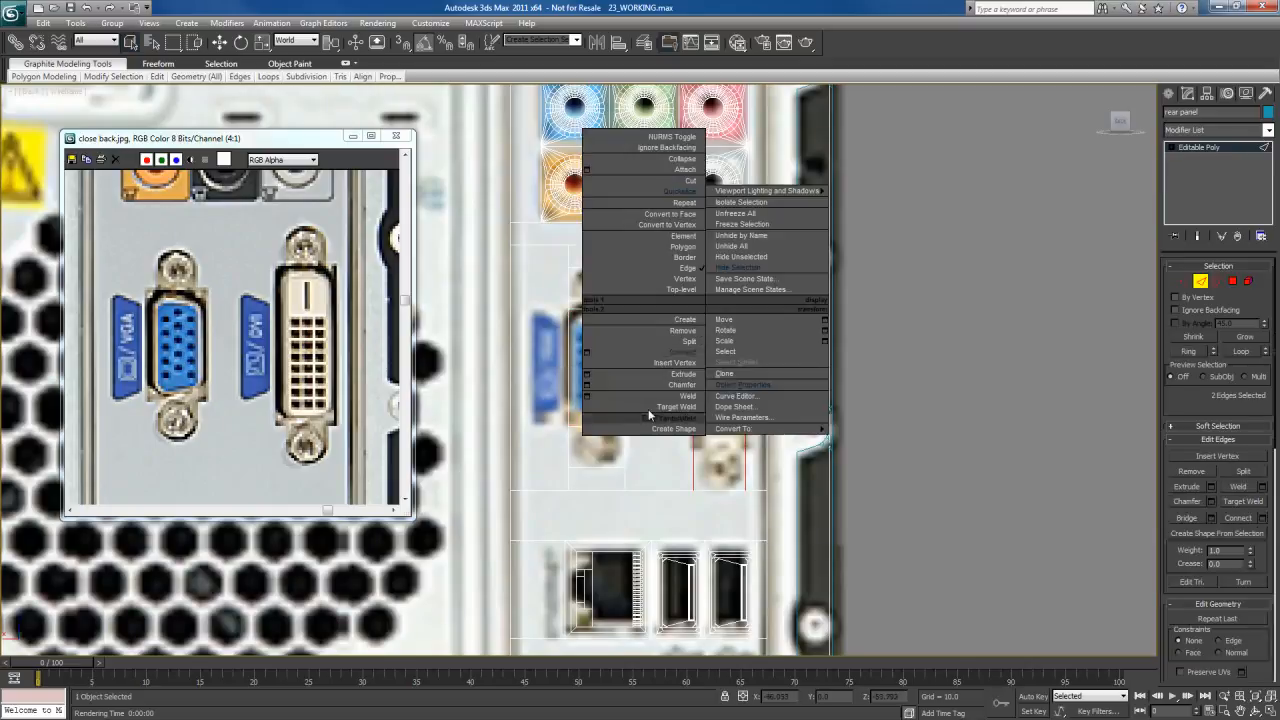
left_click(585, 352)
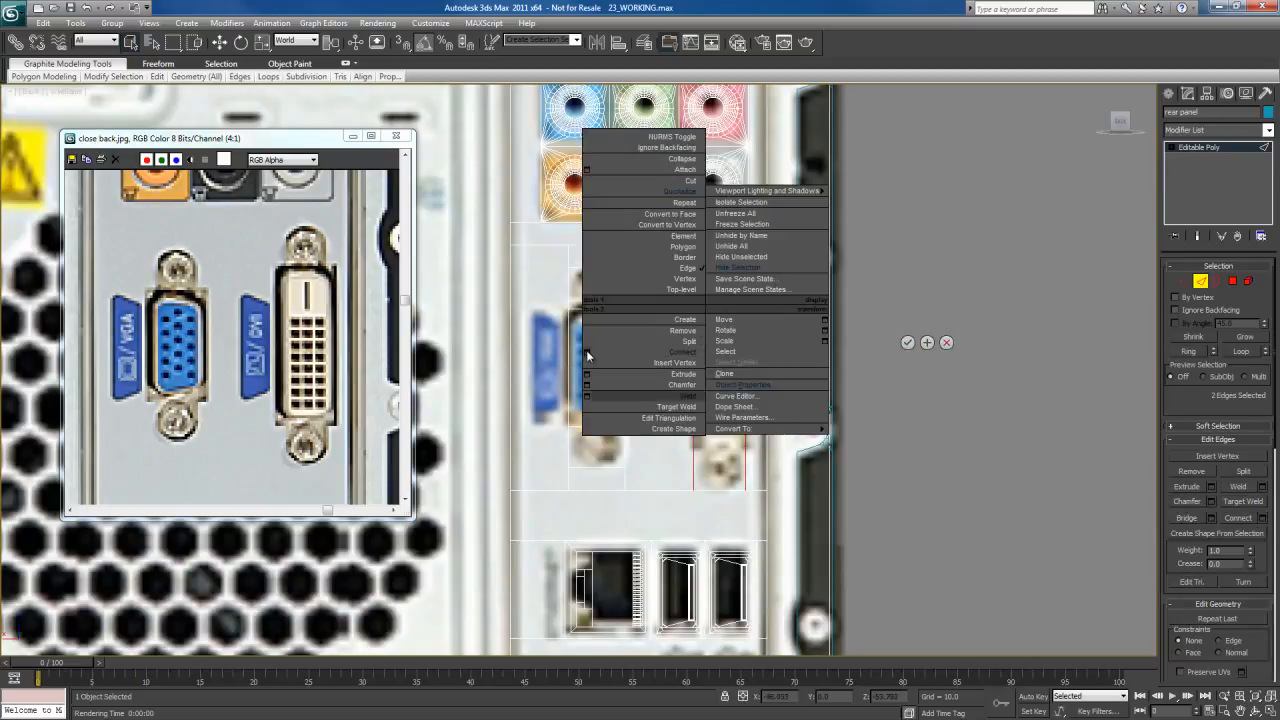
left_click(907, 342)
Scale the middle DVI polygon vertically to about 206% to match the connector body
key("4")
left_click(722, 362)
key("r")
left_click_drag(718, 296, 722, 261)
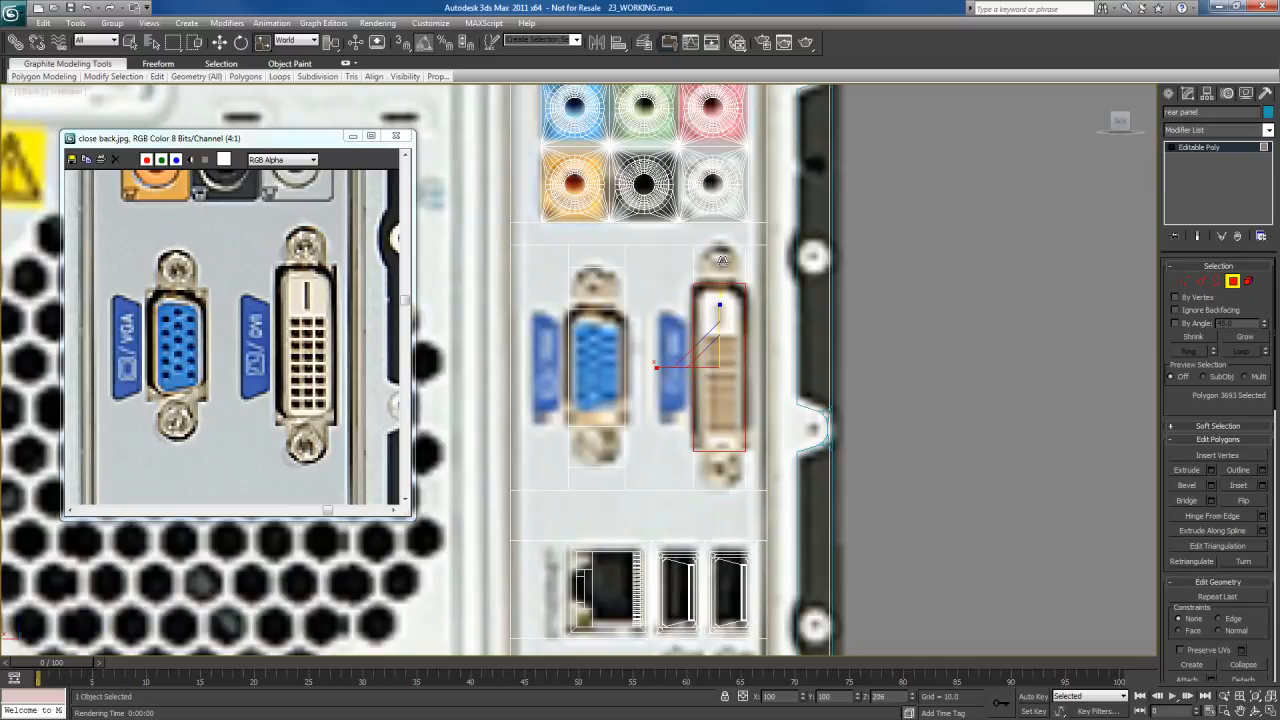
middle_click_drag(722, 261, 726, 253)
key("q")
Connect the four horizontal VGA port edges with two vertical segments and a pinch of 36, framing the screw areas
key("2")
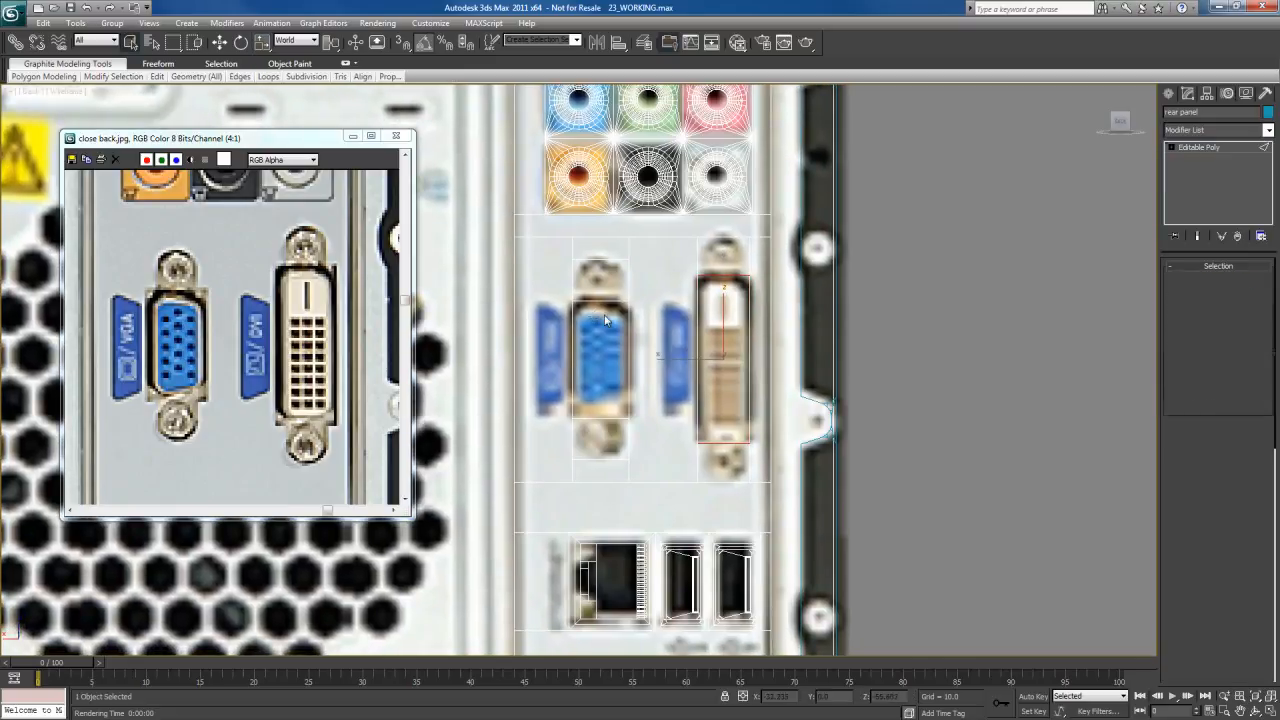
left_click_drag(595, 262, 605, 318)
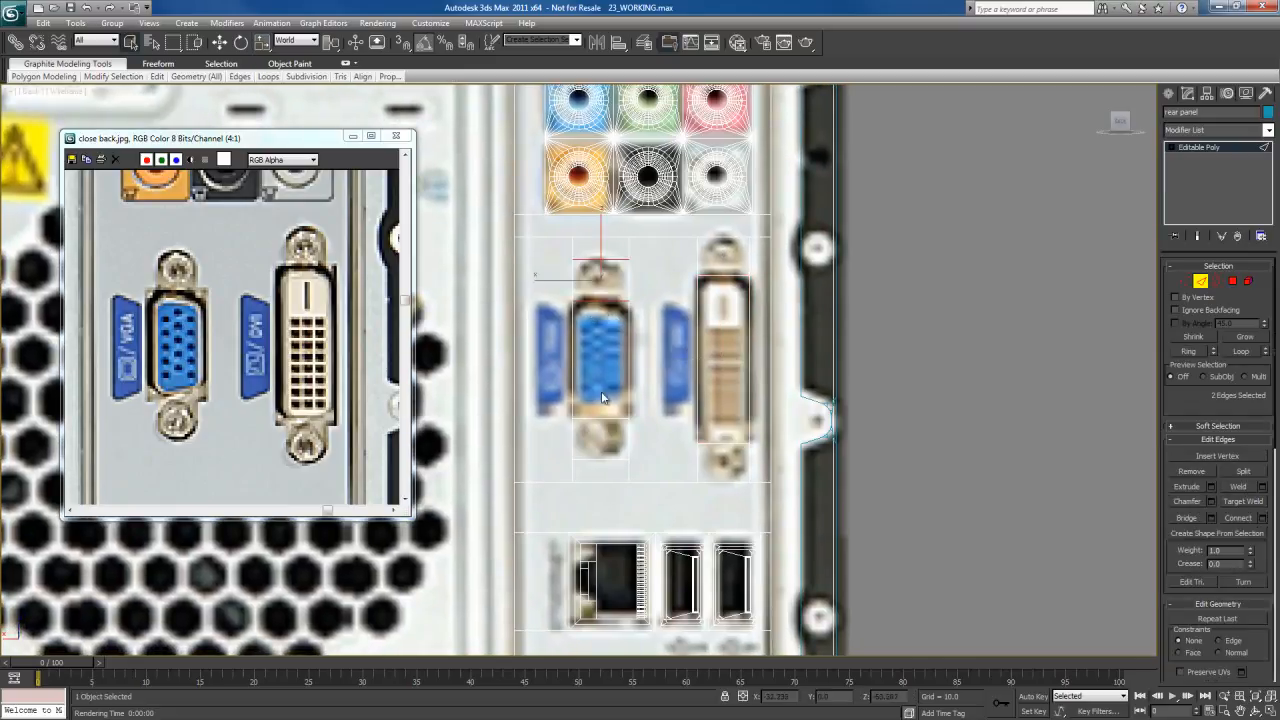
left_click_drag(592, 406, 600, 478)
right_click(591, 346)
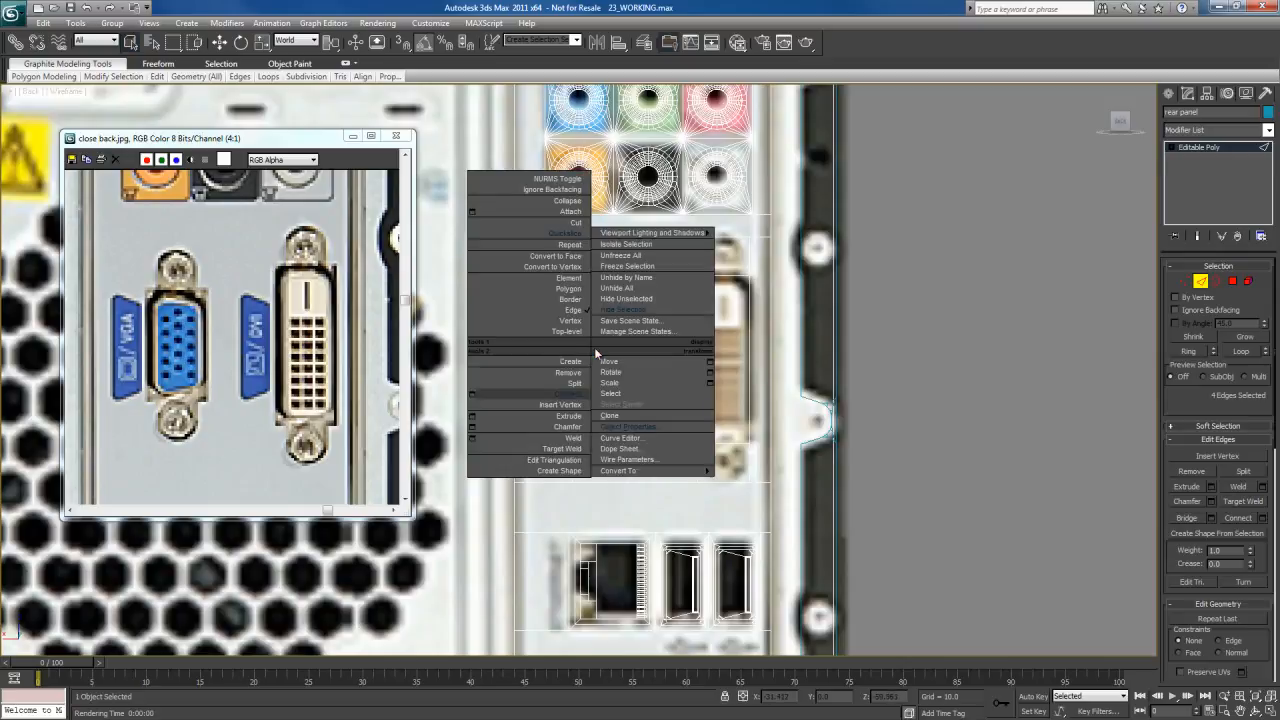
left_click(474, 396)
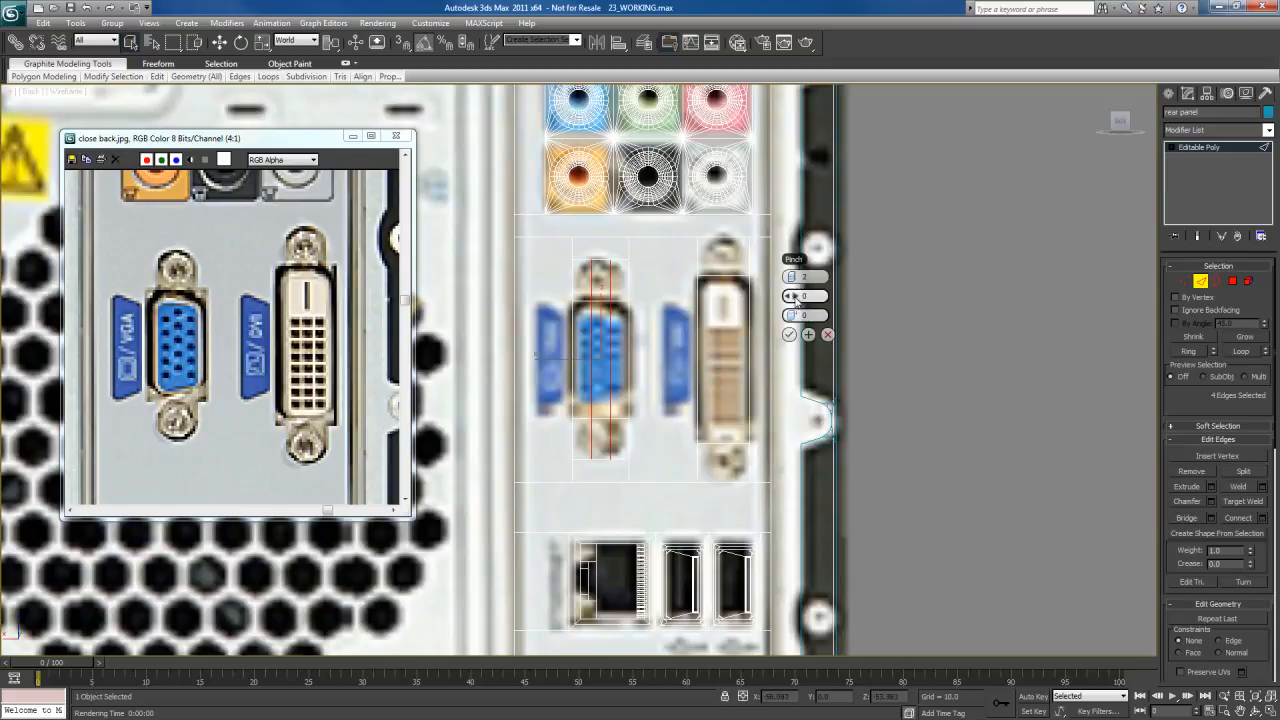
left_click_drag(803, 296, 912, 304)
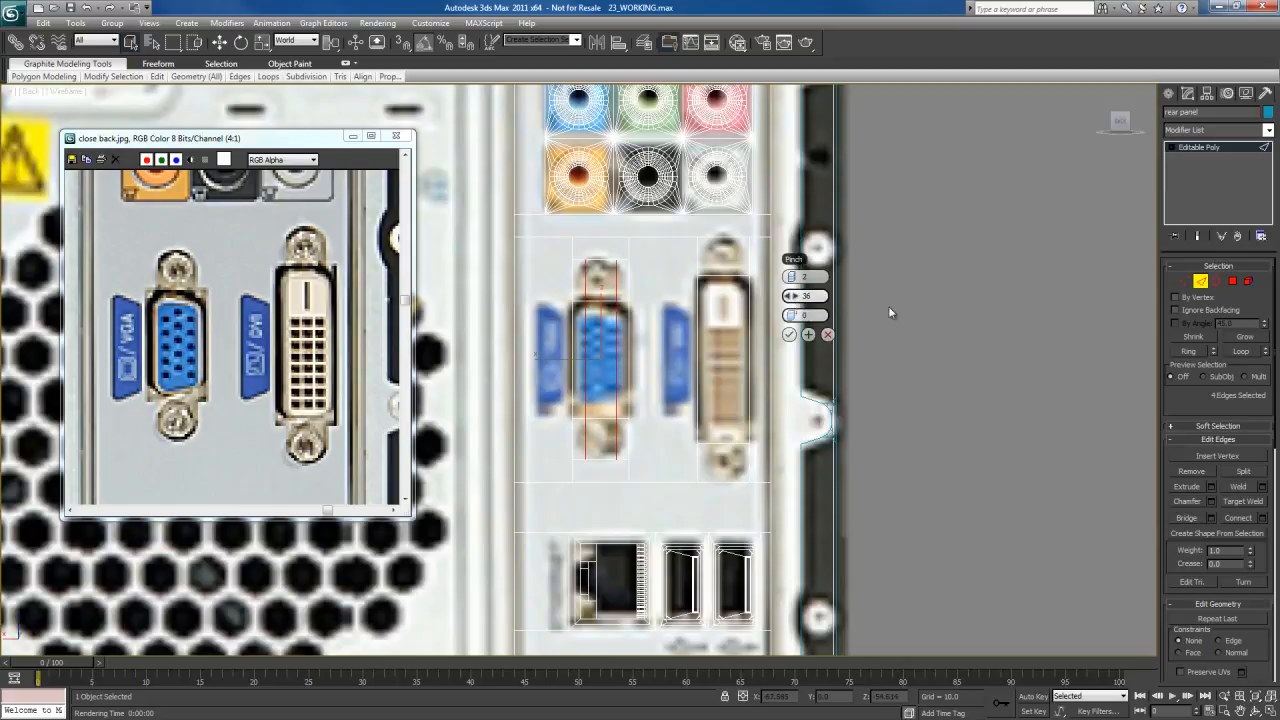
left_click(789, 334)
Connect the horizontal edges of the DVI port with two vertical segments and a pinch of 36
middle_click_drag(720, 345, 673, 330)
left_click(687, 230)
left_click(690, 476, "ctrl")
right_click(686, 325)
left_click(563, 376)
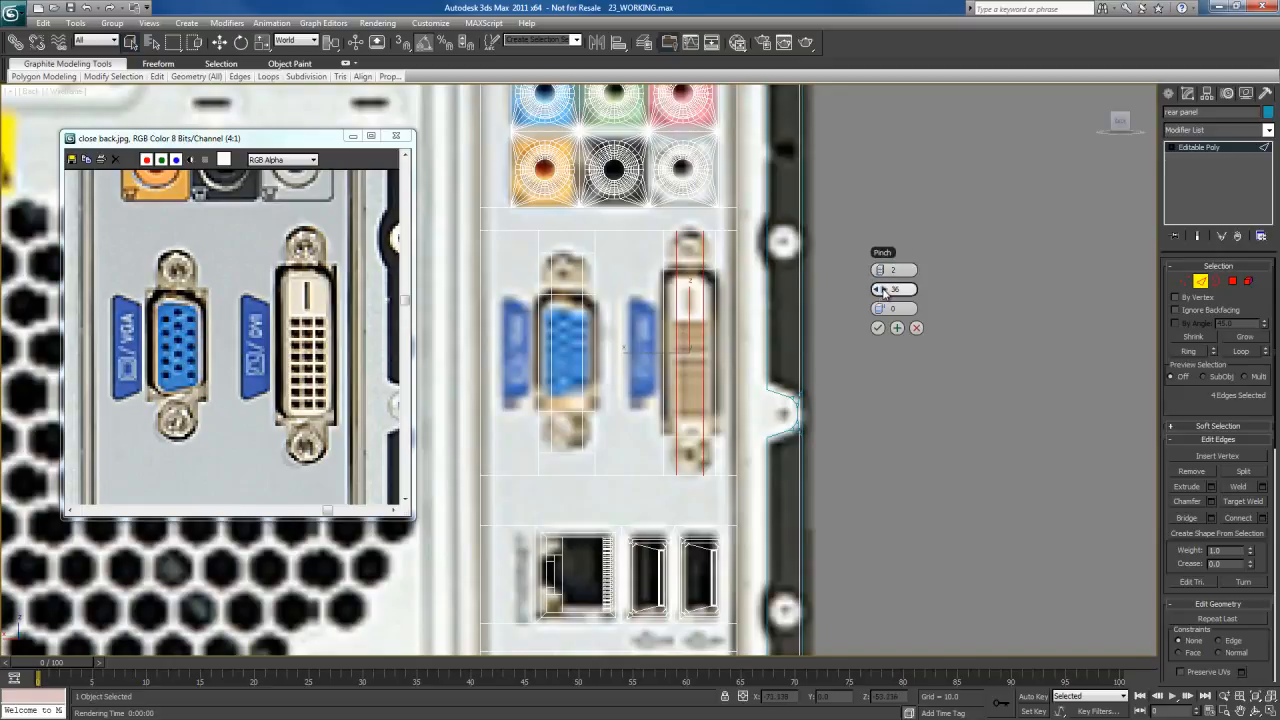
left_click(878, 328)
Select the five polygons forming the VGA connector body and its two screw tabs in the perspective view
middle_click_drag(645, 302, 686, 340)
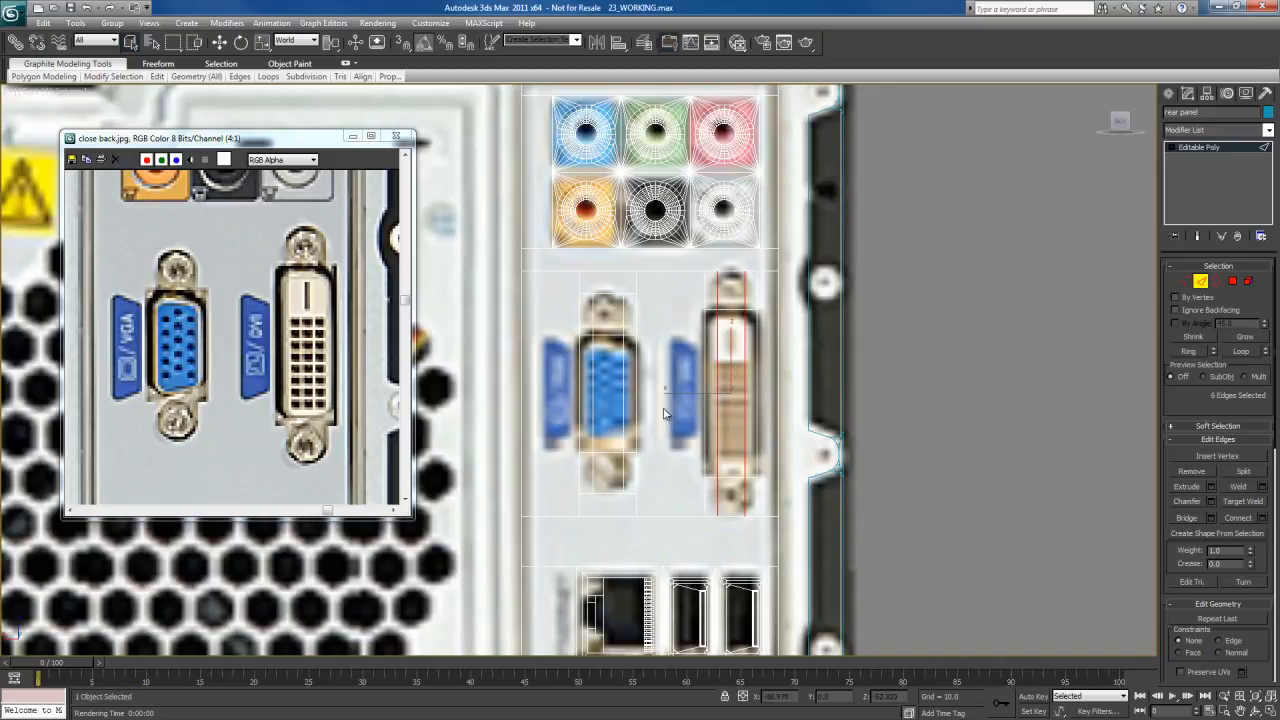
middle_click_drag(669, 417, 643, 389)
key("alt+w")
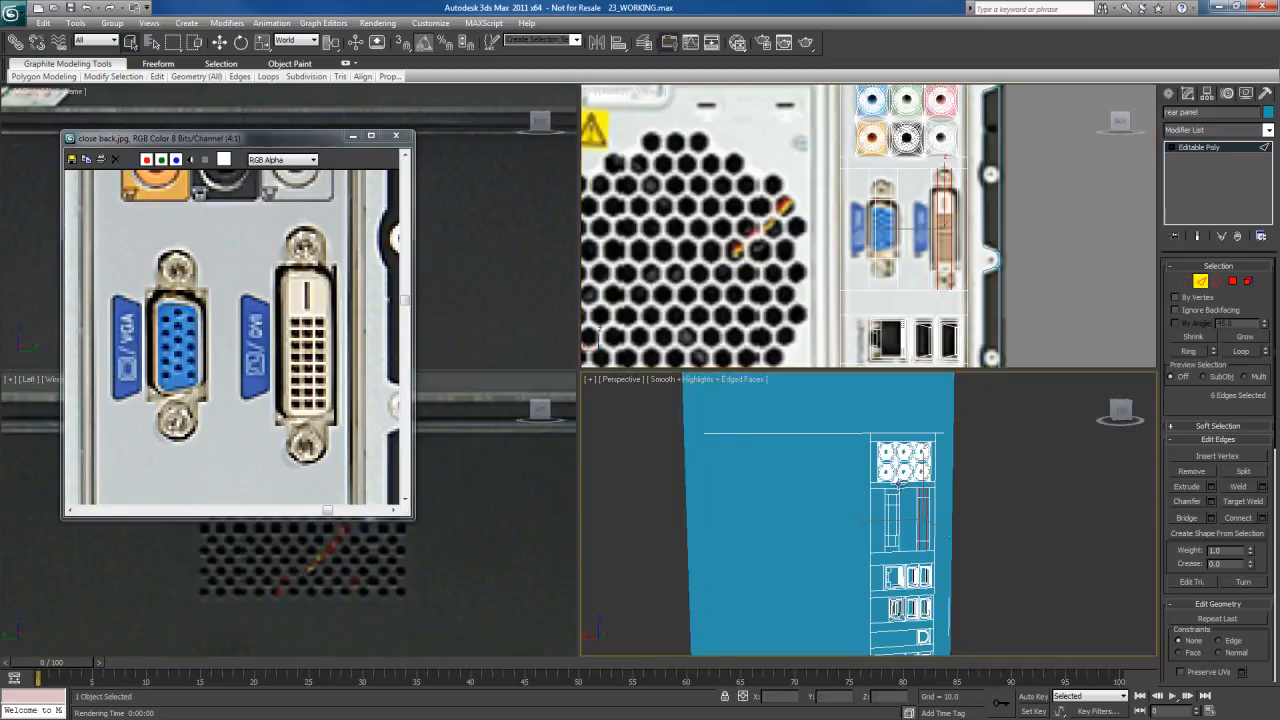
right_click(848, 466)
key("alt+w")
middle_click_drag(848, 466, 743, 423, "alt")
scroll(743, 422, "up", 5)
middle_click_drag(748, 366, 695, 339)
scroll(748, 426, "up", 3)
key("4")
left_click(593, 371)
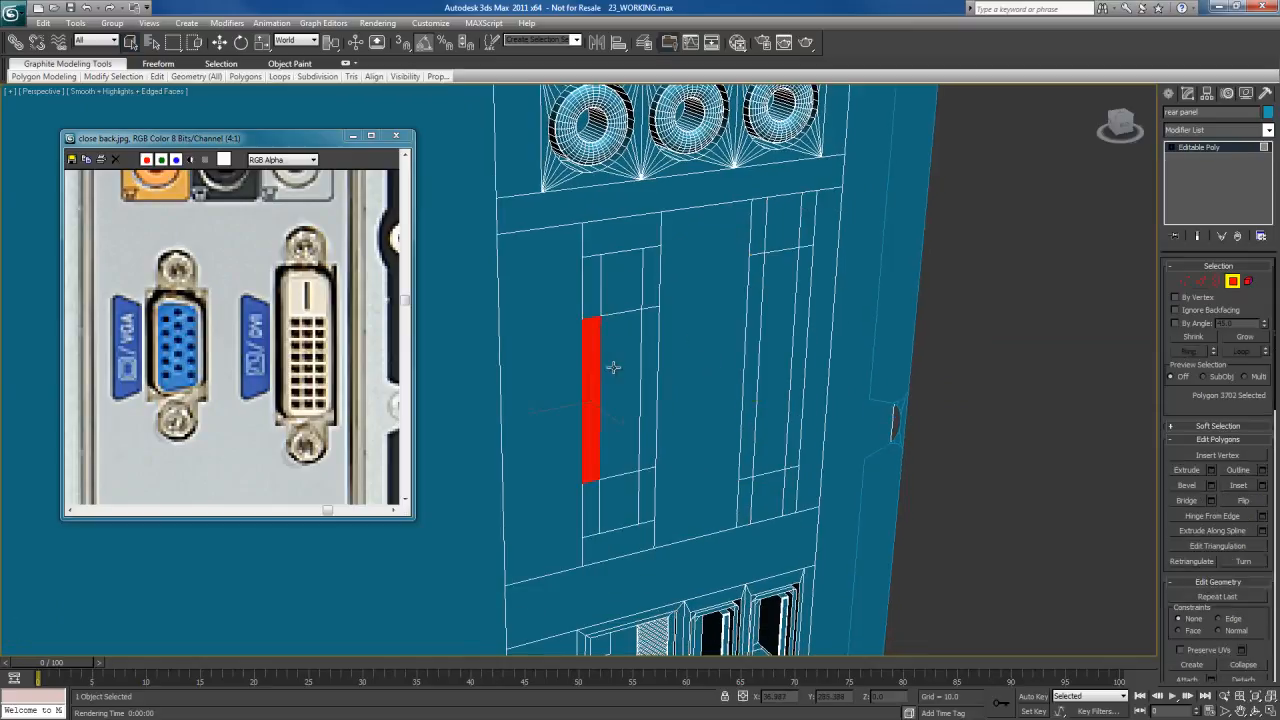
left_click(616, 367, "ctrl")
left_click(650, 365, "ctrl")
left_click(624, 291, "ctrl")
left_click(614, 489, "ctrl")
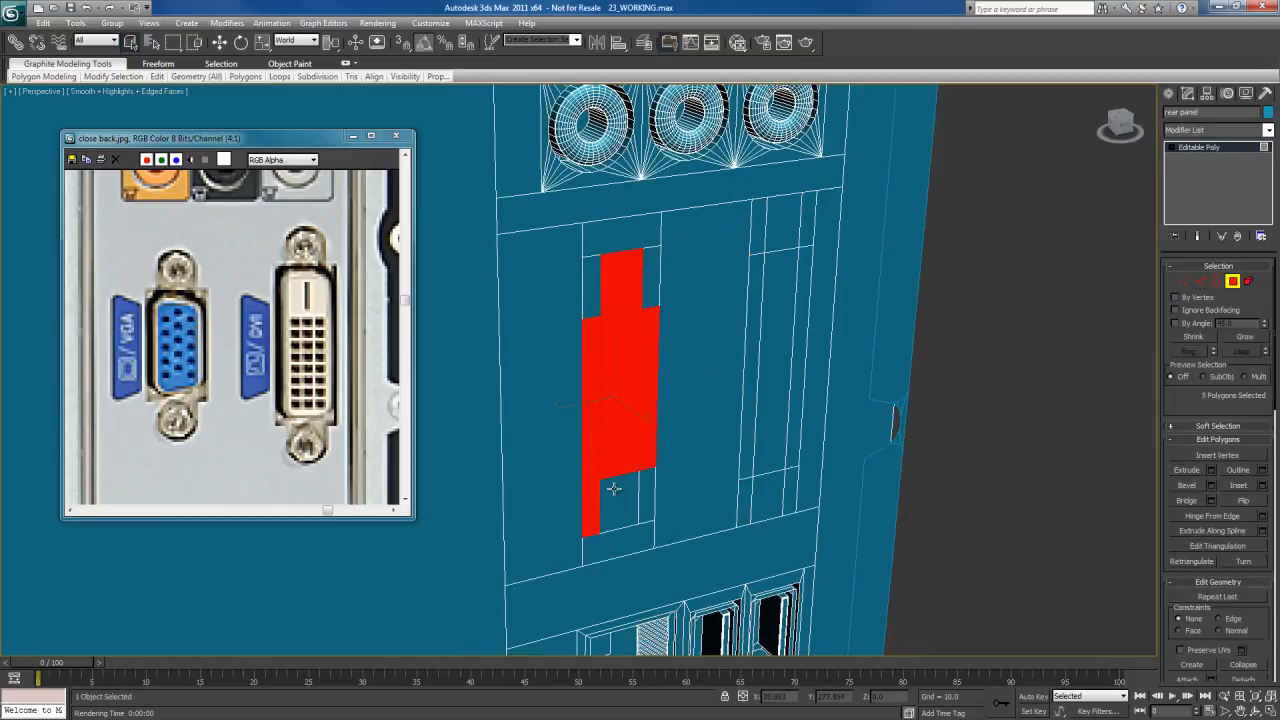
key("ctrl+z")
left_click(615, 491, "ctrl")
Add the five polygons of the DVI connector body and its screw tabs to the selection
middle_click_drag(790, 345, 782, 369)
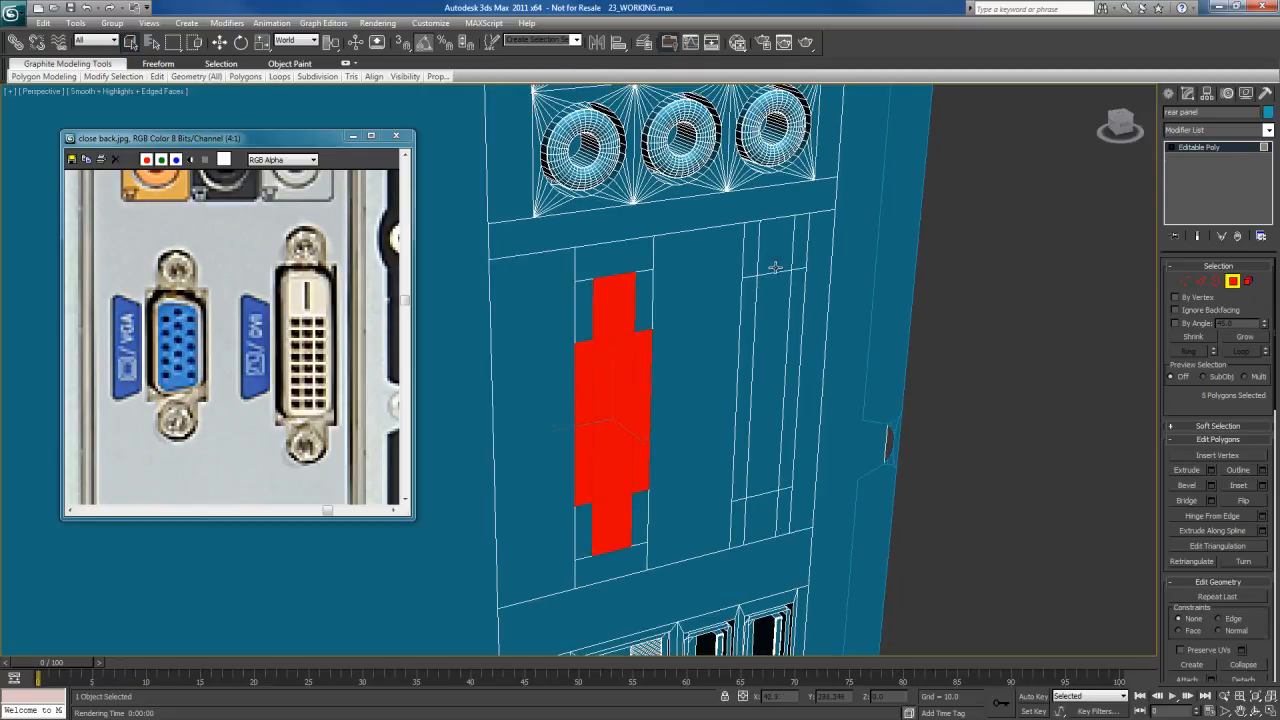
left_click(775, 271, "ctrl")
left_click(760, 307, "ctrl")
left_click(790, 304, "ctrl")
left_click(754, 308, "ctrl")
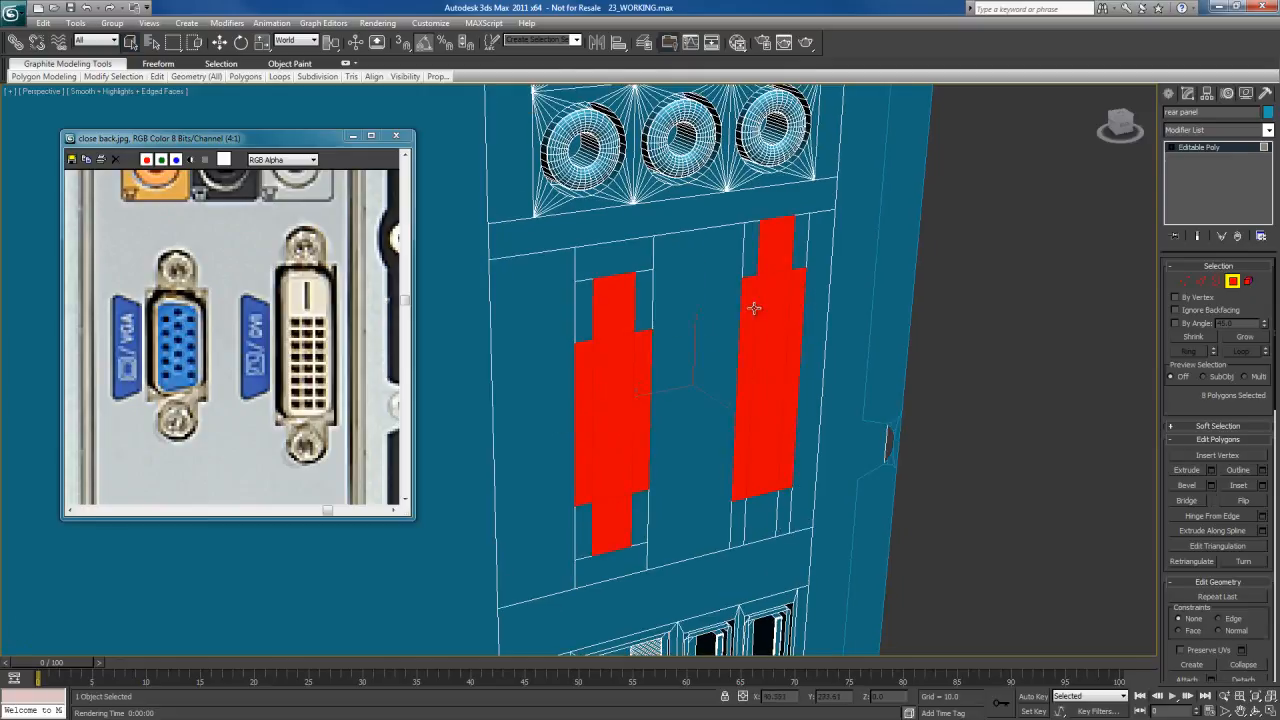
left_click(766, 524, "ctrl")
Extrude the selected VGA and DVI polygons inward into the rear panel
mouse_move(644, 449)
middle_mouse_down("alt")
mouse_move(752, 454)
mouse_move(760, 442)
middle_mouse_up("alt")
mouse_move(711, 406)
middle_mouse_down("alt")
mouse_move(709, 431)
mouse_move(661, 390)
mouse_move(666, 405)
middle_mouse_up("alt")
key("shift+e")
left_click_drag(575, 366, 576, 376)
right_click(576, 375)
Move the extruded port polygons outward along the Y axis to make the recesses shallower
key("w")
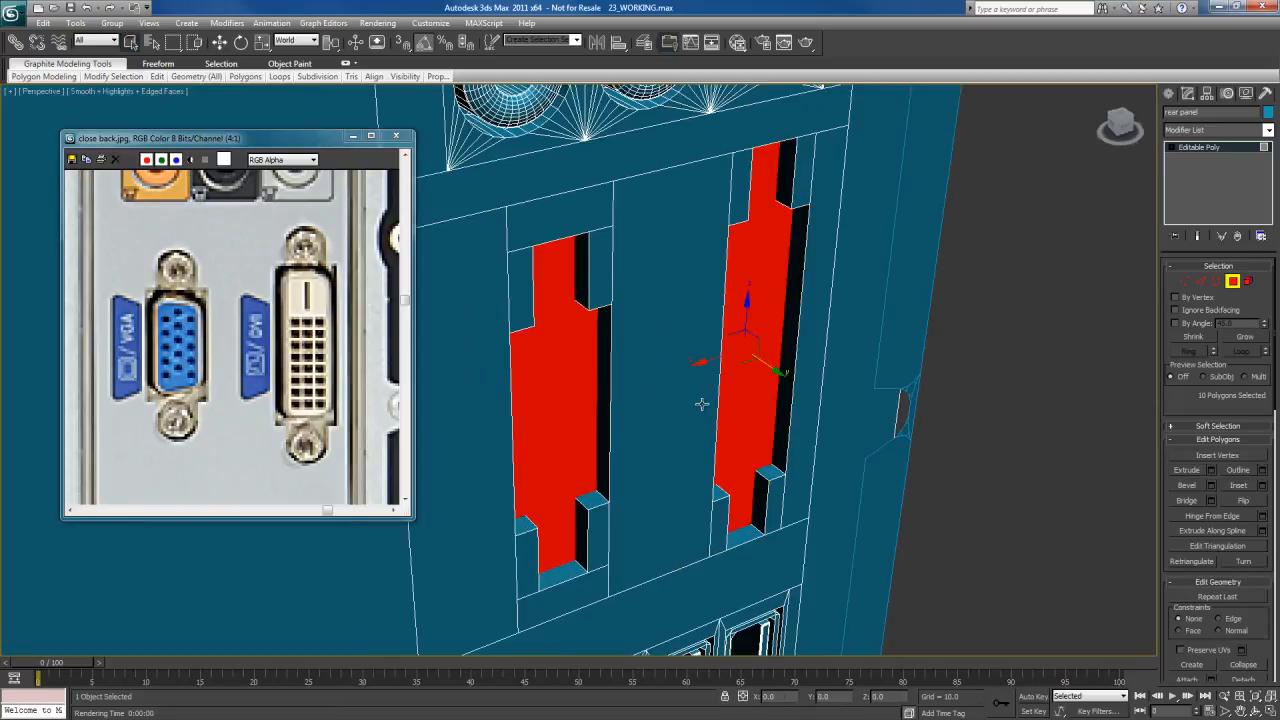
left_click_drag(771, 368, 784, 378)
middle_click_drag(709, 334, 723, 388, "alt")
key("q")
Extrude the six central body polygons of the VGA and DVI ports deep into the panel, leaving out the screw tabs
left_click(512, 349)
left_click(561, 353, "ctrl")
left_click(726, 351, "ctrl")
left_click(753, 351, "ctrl")
left_click(788, 351, "ctrl")
key("shift+e")
left_click_drag(749, 317, 744, 362)
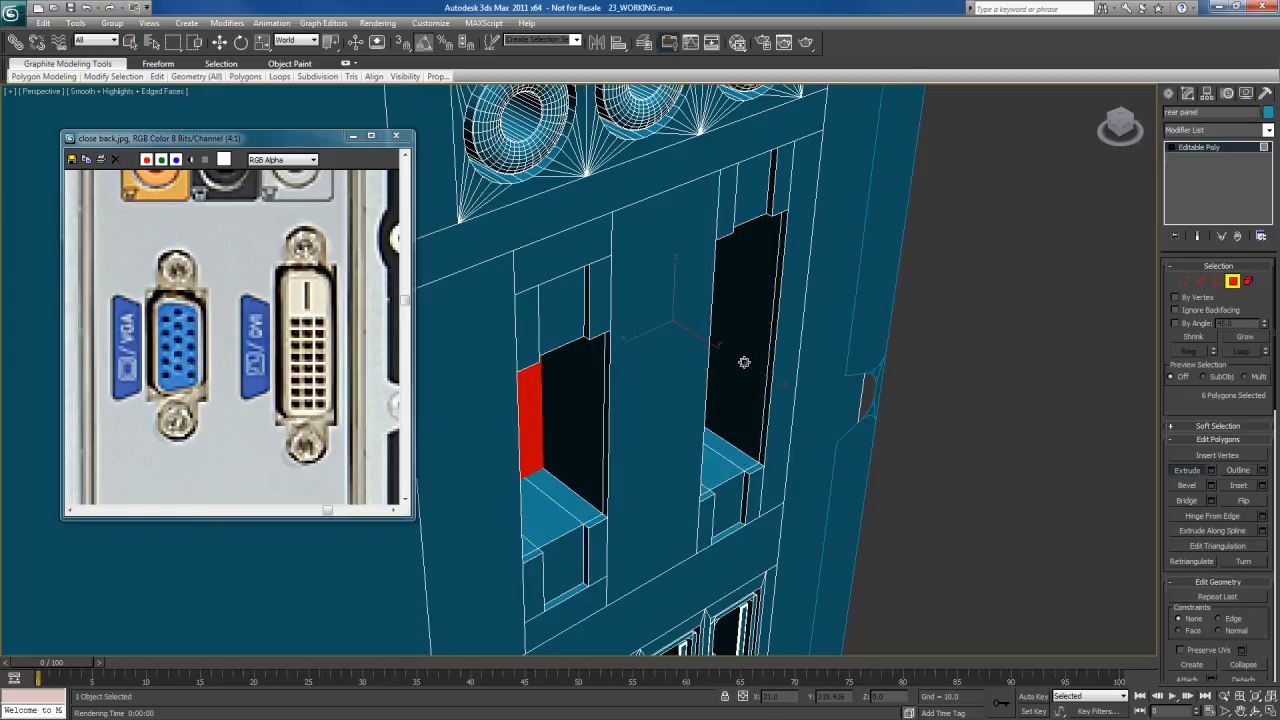
Switch to edge selection and select the two outer corner edges of the first port's screw tab
middle_click_drag(720, 371, 694, 371, "alt")
middle_click_drag(688, 425, 686, 380, "alt")
key("2")
scroll(680, 376, "up", 5)
scroll(676, 385, "up", 3)
left_click(713, 467)
middle_click_drag(713, 467, 672, 400, "alt")
left_click(586, 509, "ctrl")
scroll(672, 400, "down", 5)
Add the outer corner edges of the remaining VGA and DVI screw tabs to the selection, eight edges in all
middle_click_drag(691, 164, 646, 303)
scroll(630, 330, "up", 6)
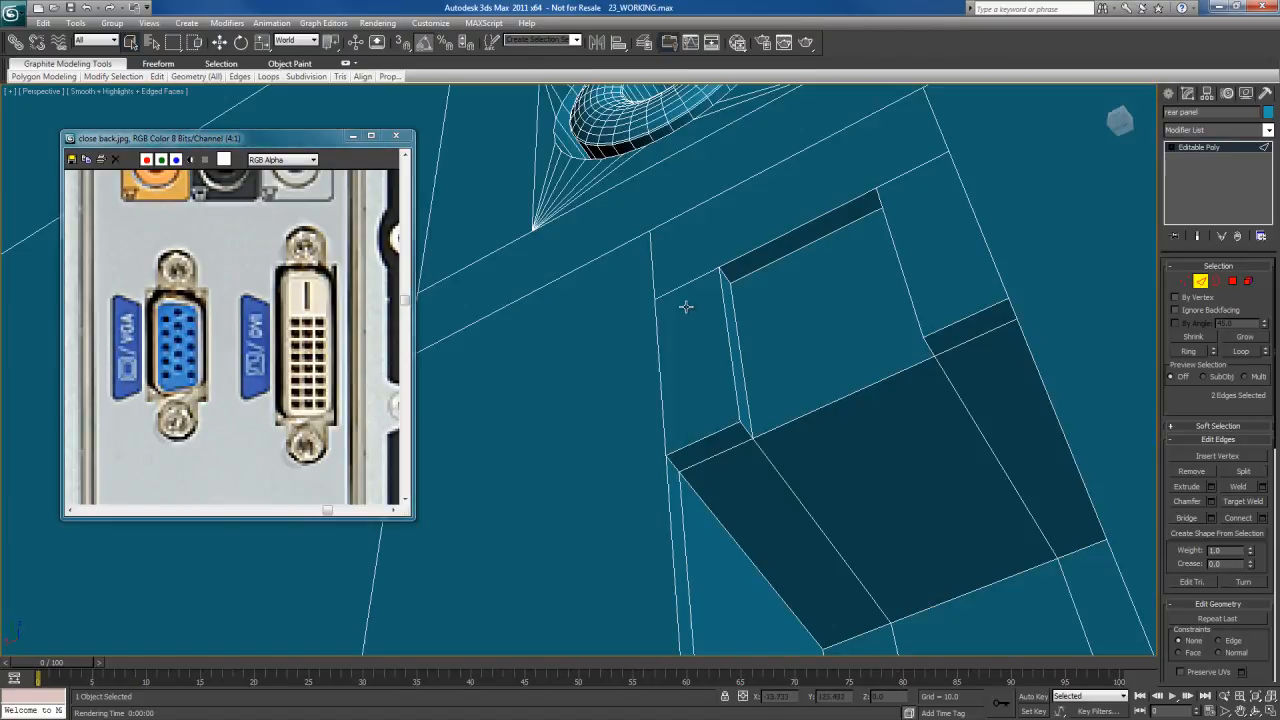
middle_click_drag(619, 350, 716, 336, "alt")
middle_click_drag(909, 366, 872, 284, "alt")
left_click(892, 298, "ctrl")
middle_click_drag(866, 331, 866, 451, "alt")
middle_click_drag(835, 635, 805, 360)
middle_click_drag(782, 545, 727, 390)
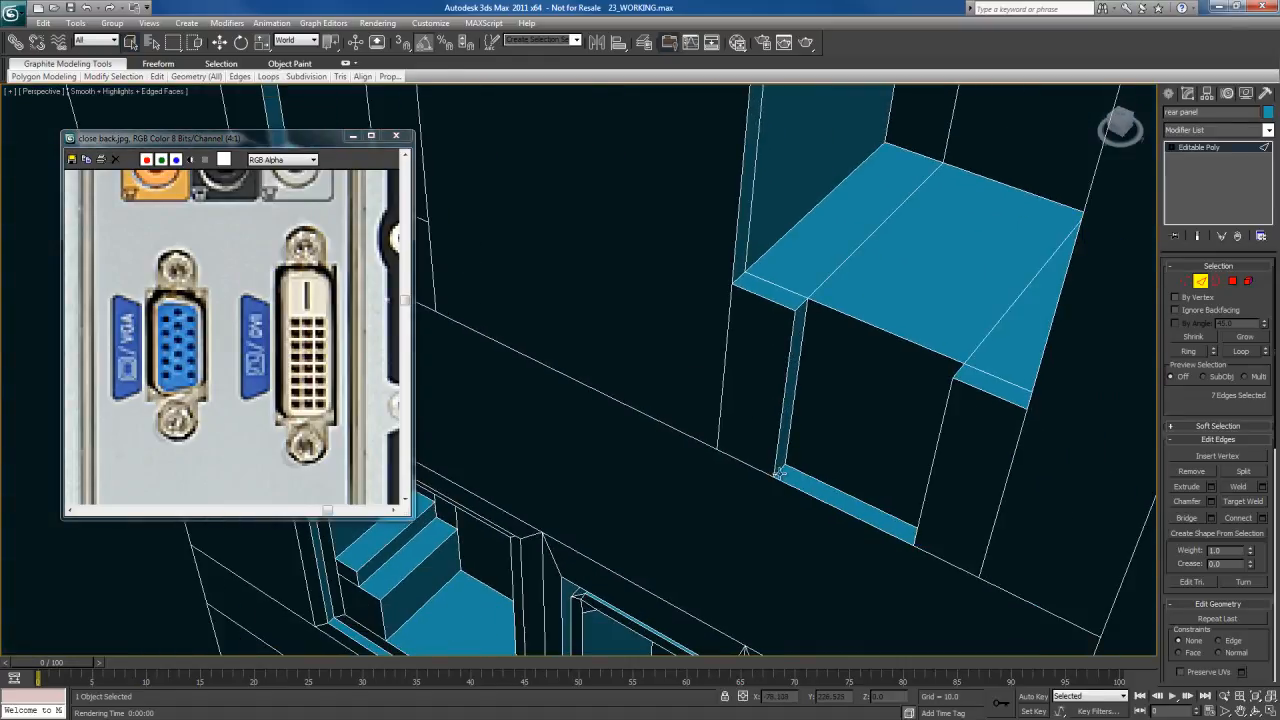
scroll(675, 438, "down", 4)
middle_click_drag(712, 300, 686, 445)
Chamfer the eight screw tab corner edges with one segment, and chamfer the resulting edges again by 0.407
right_click(571, 287)
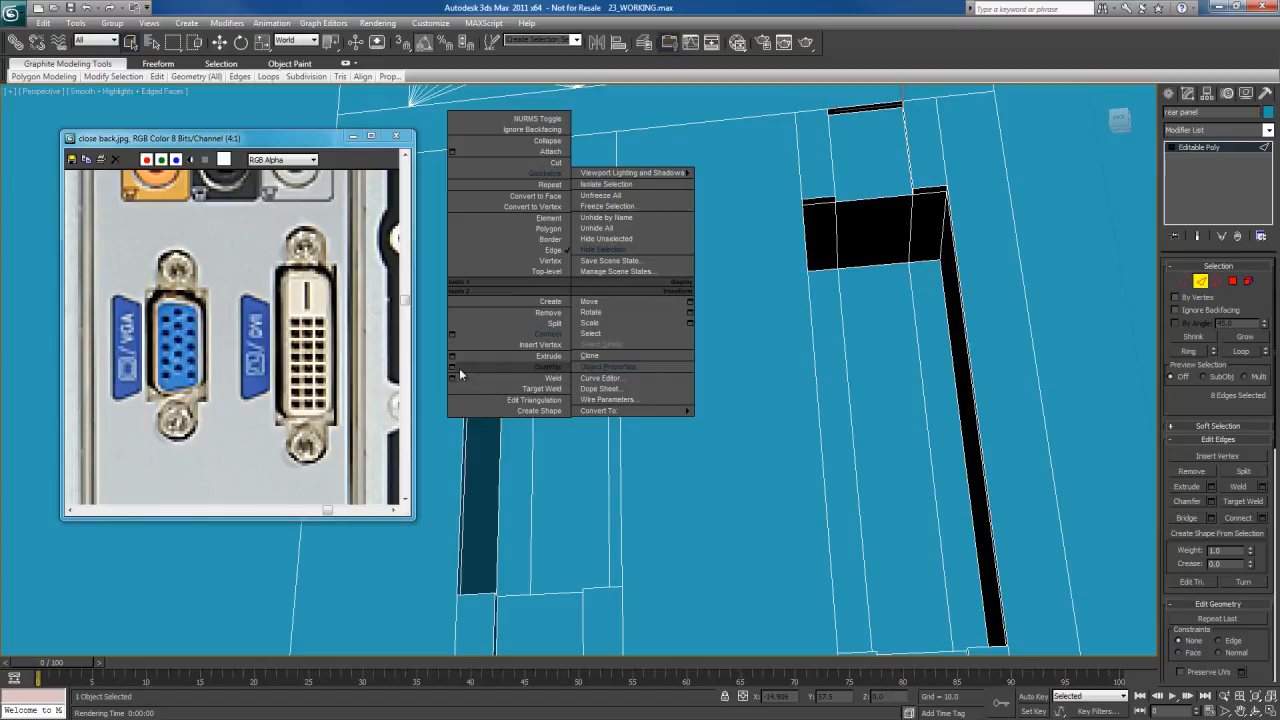
left_click(451, 364)
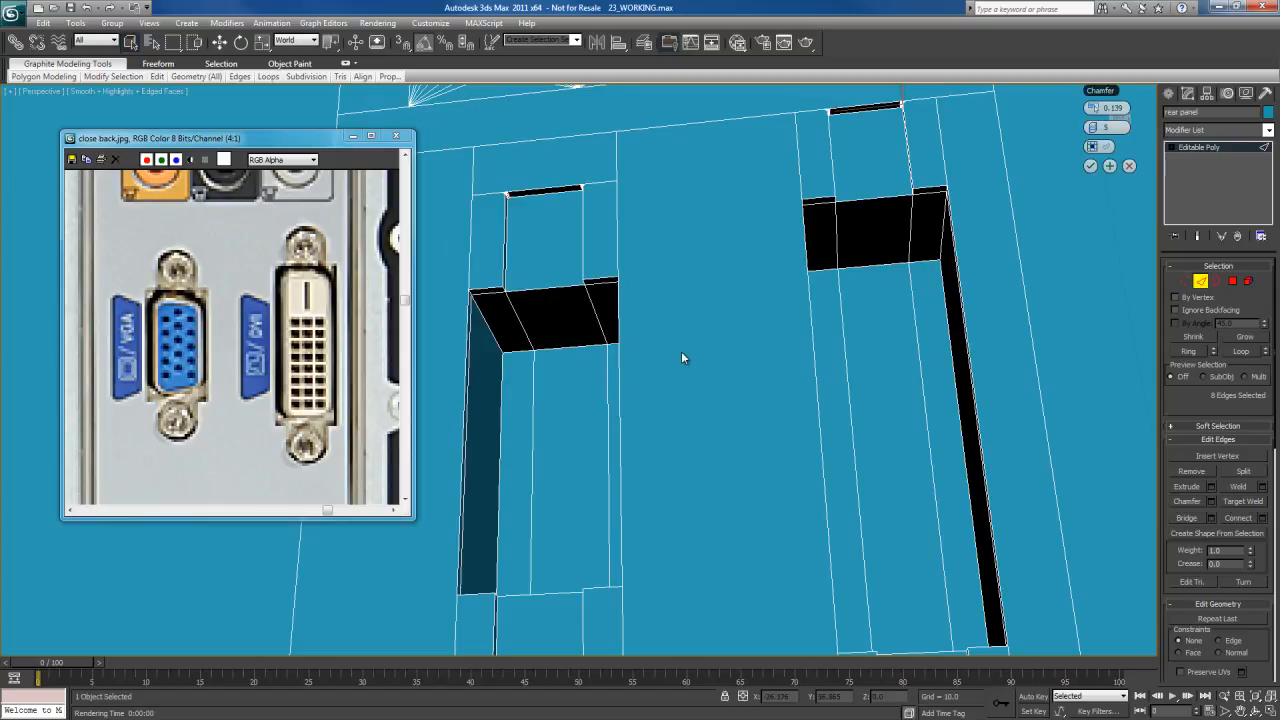
scroll(681, 351, "down", 3)
left_click_drag(1097, 124, 988, 318)
scroll(709, 263, "up", 5)
middle_click_drag(642, 402, 774, 369)
left_click_drag(829, 310, 797, 349)
left_click(846, 363)
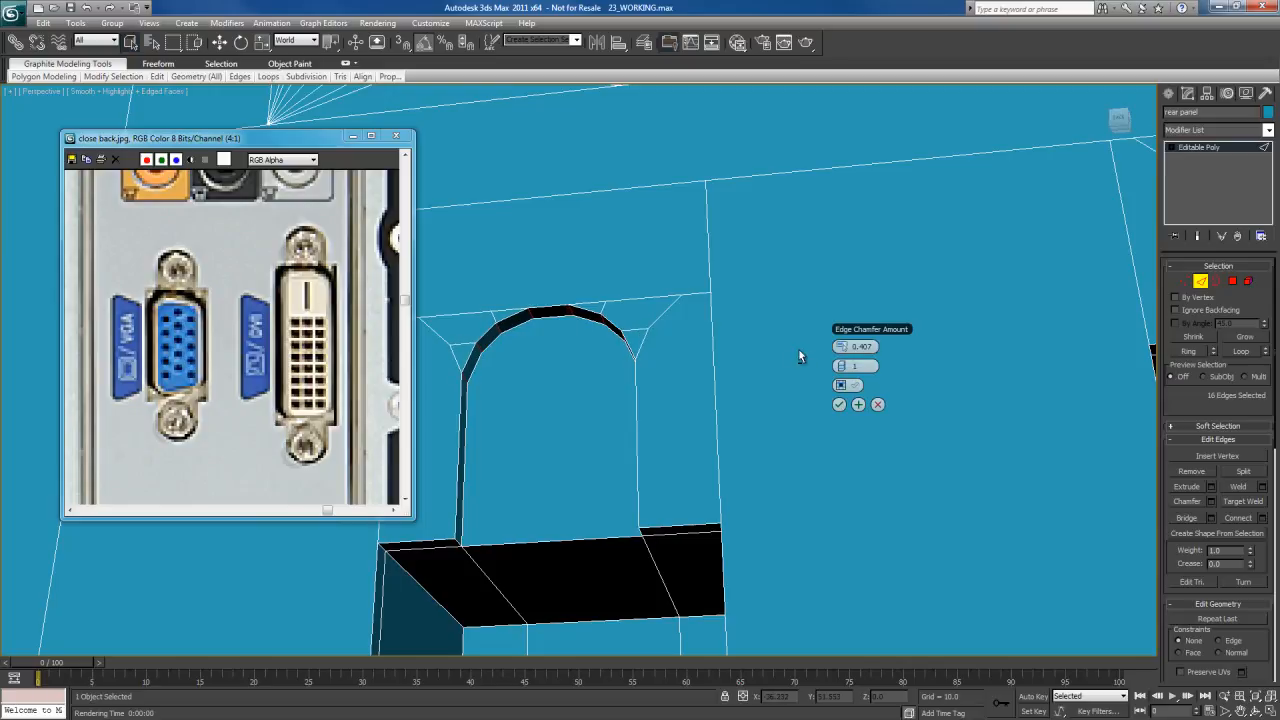
left_click(839, 404)
Chamfer the selected edges of the rounded screw tabs once more to smooth their arcs on both ports
middle_click_drag(700, 315, 784, 337, "alt")
scroll(757, 360, "down", 4)
key("shift+q")
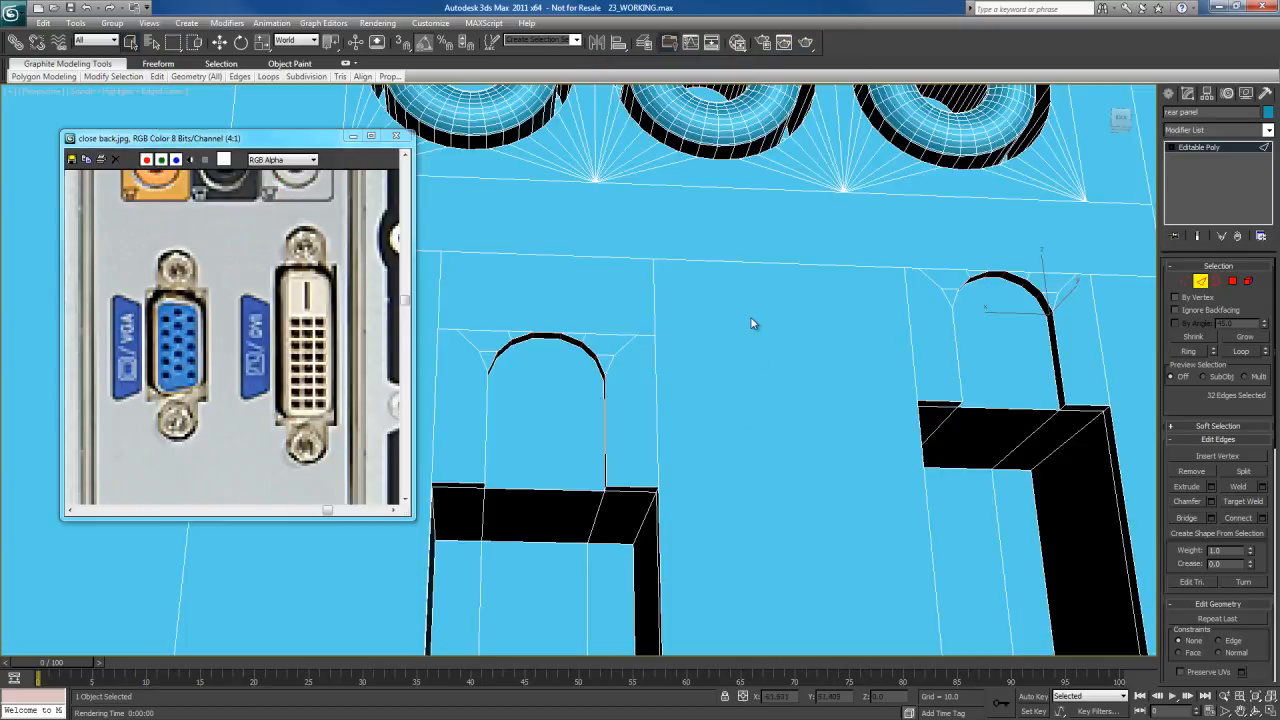
right_click(750, 314)
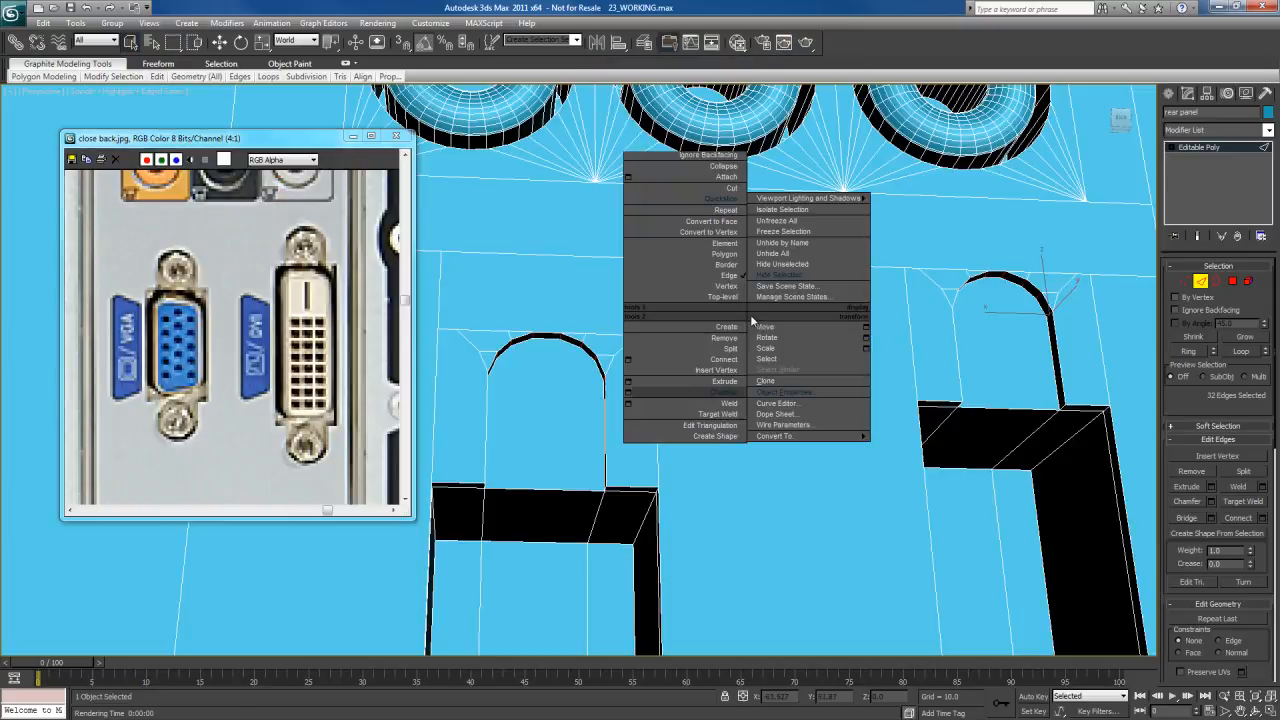
left_click(628, 392)
left_click_drag(530, 502, 503, 497)
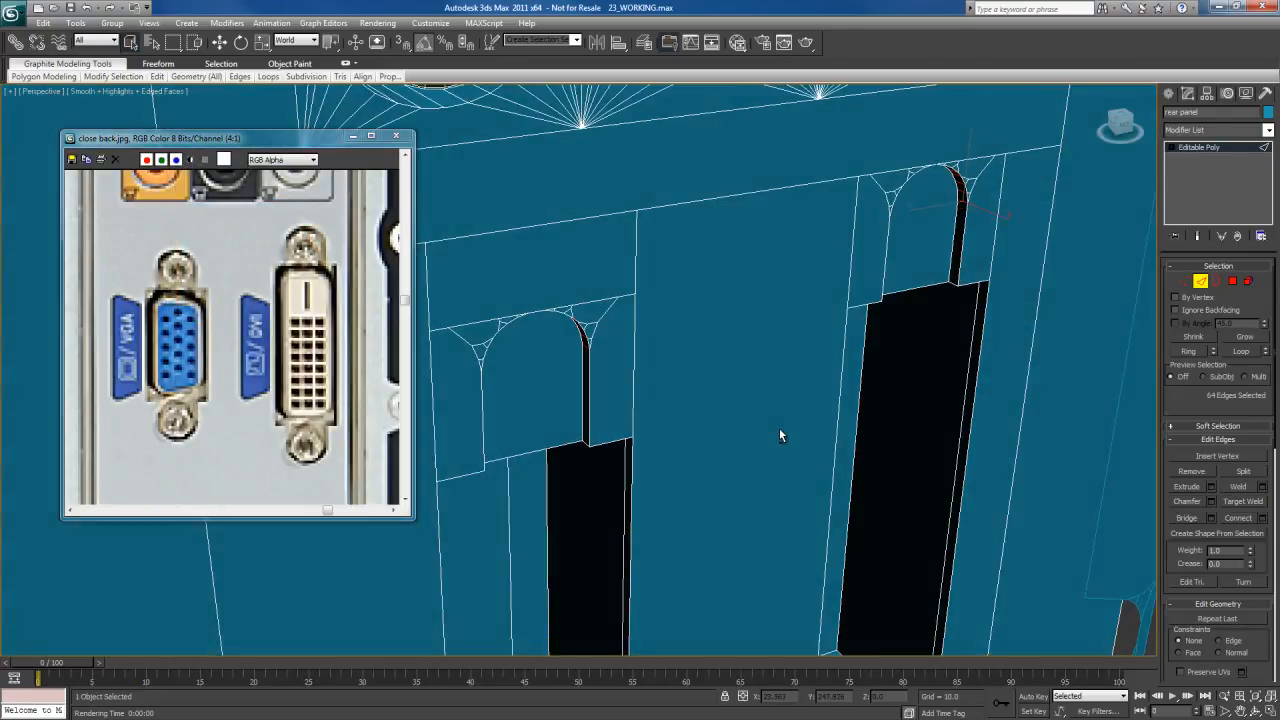
scroll(780, 435, "down", 3)
middle_click_drag(729, 478, 729, 372)
middle_click_drag(729, 372, 750, 408, "alt")
middle_click_drag(724, 346, 693, 387, "alt")
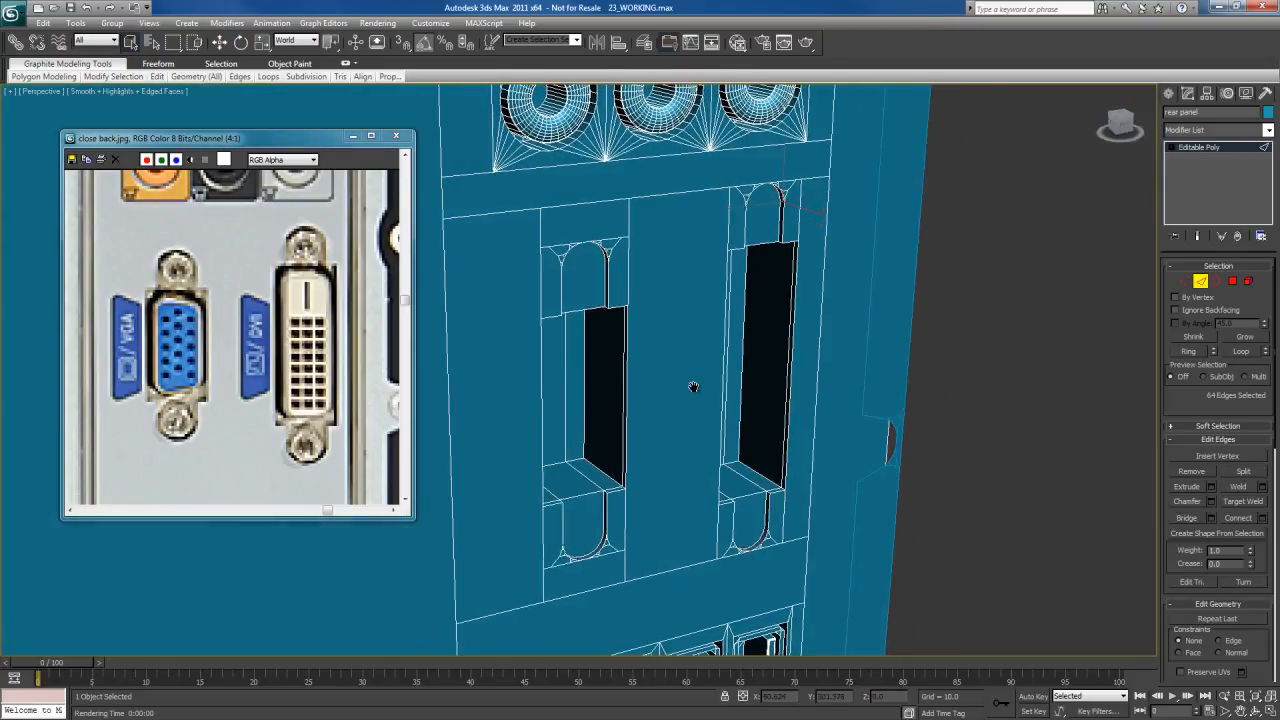